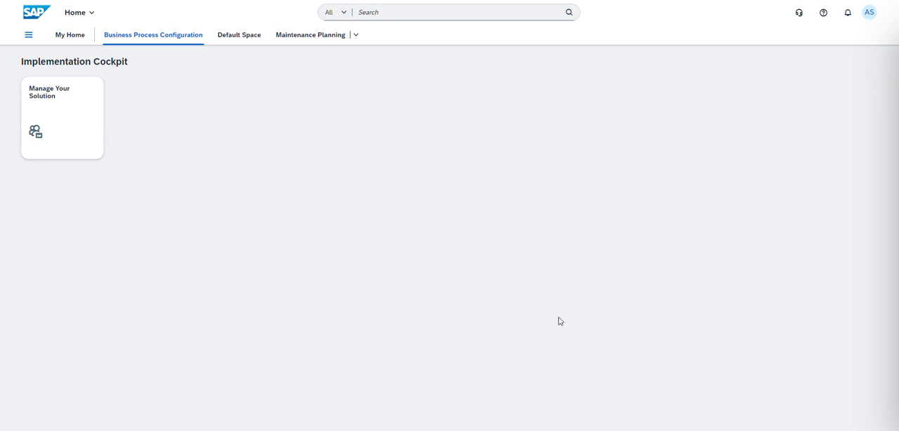
Step: Switch to the PowerPoint presentation and review its slides on condition-based maintenance (CBM)
mouse_move(595, 425)
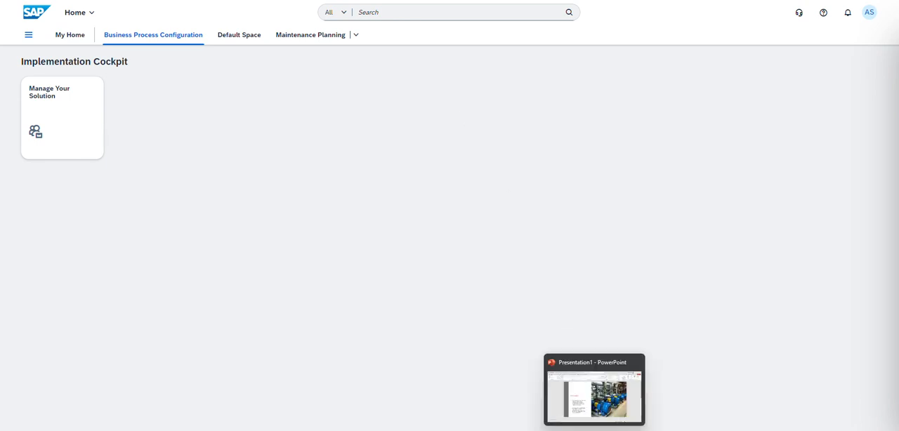
click(564, 369)
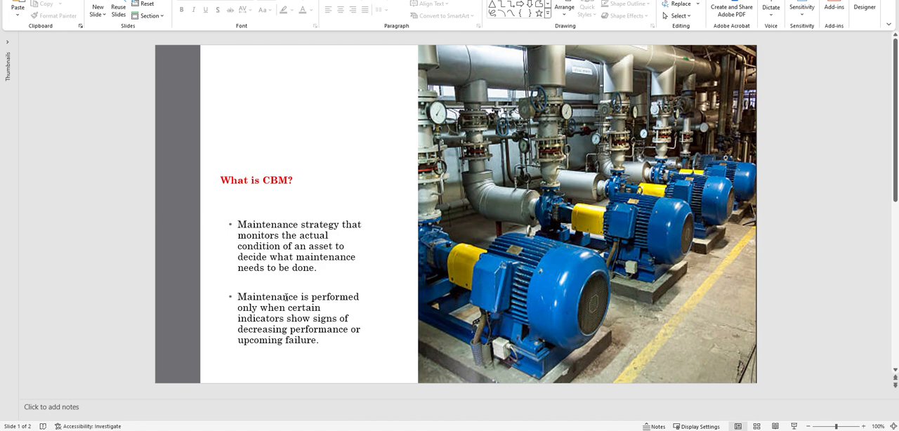
scroll(286, 297, down, 2)
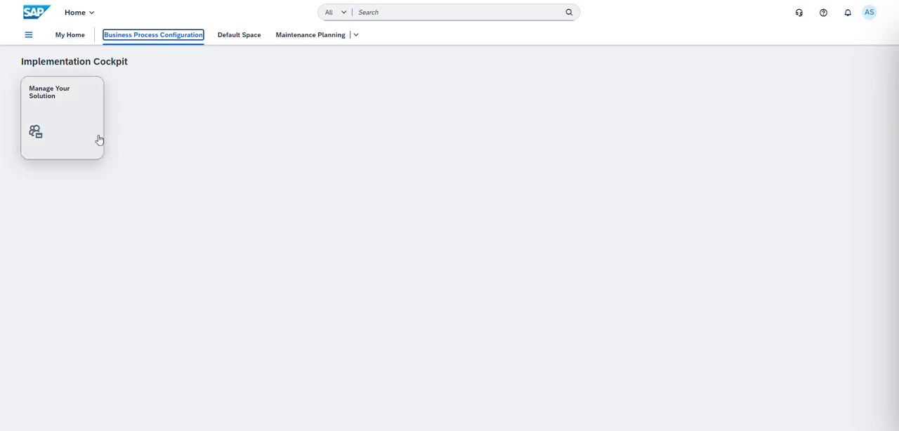
Step: In Manage Your Solution, open the Asset Management item Master Data under Maintenance Management from the solution's configuration items
click(77, 119)
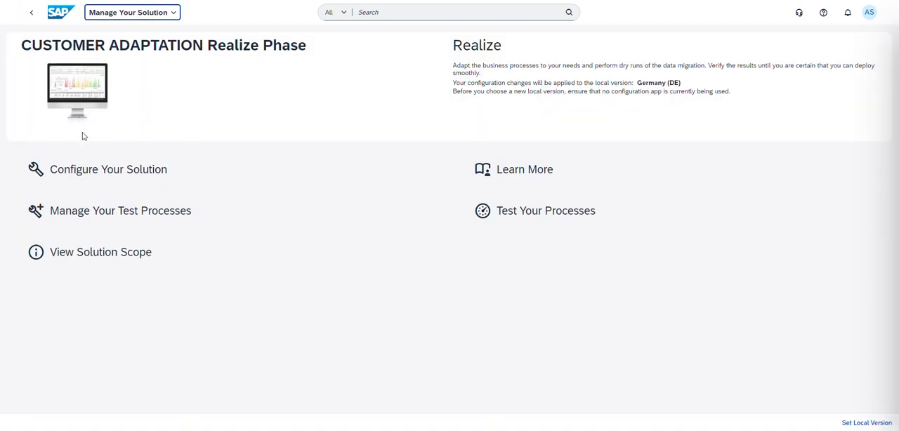
click(111, 176)
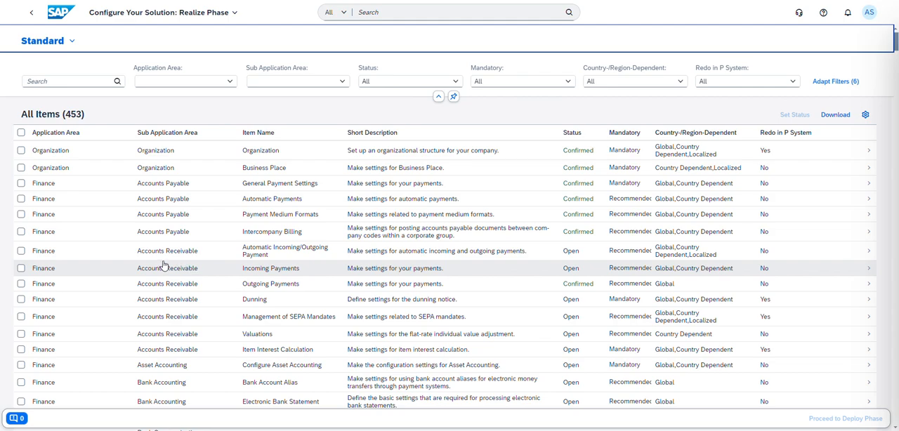
scroll(163, 265, down, 10)
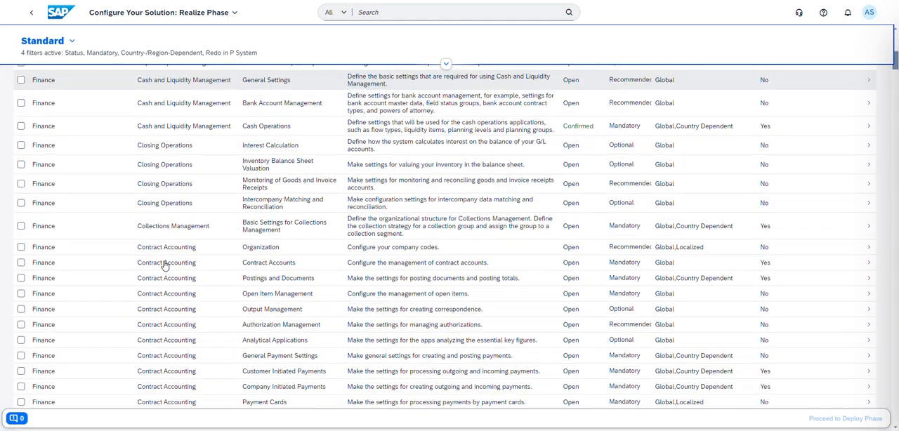
scroll(169, 267, down, 15)
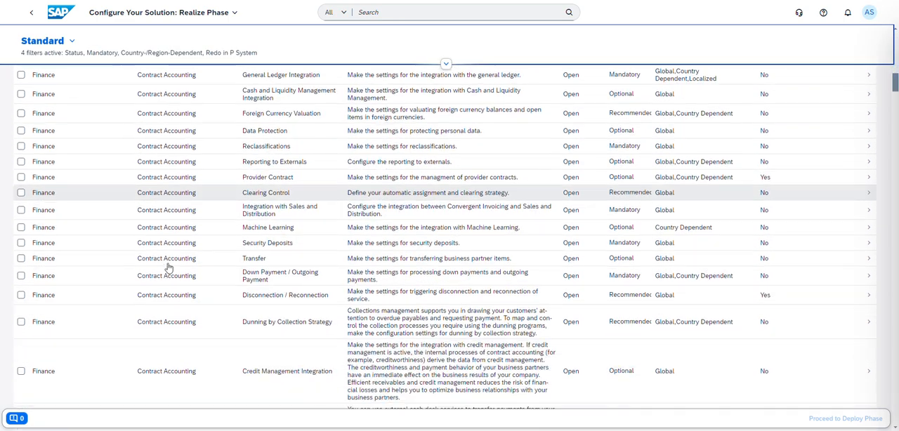
scroll(169, 267, down, 15)
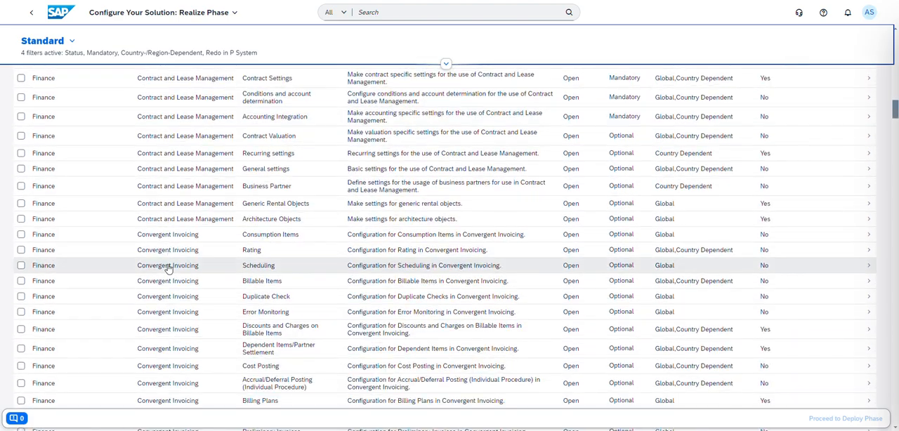
scroll(168, 269, down, 15)
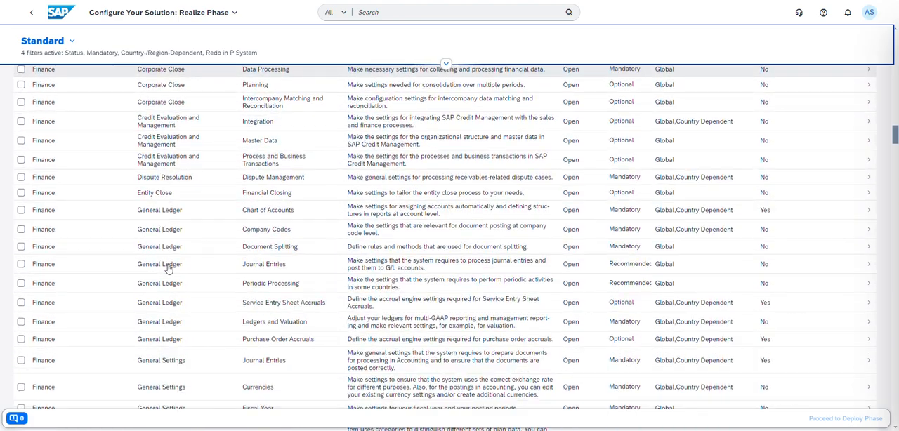
scroll(168, 269, down, 15)
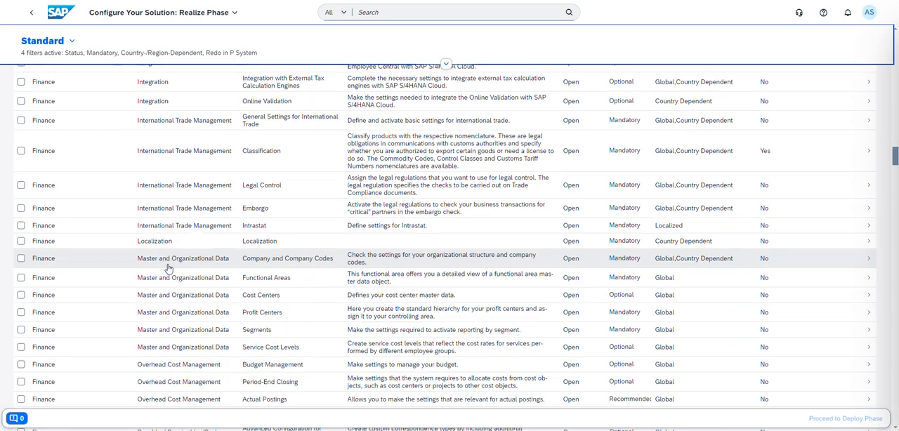
scroll(160, 283, down, 15)
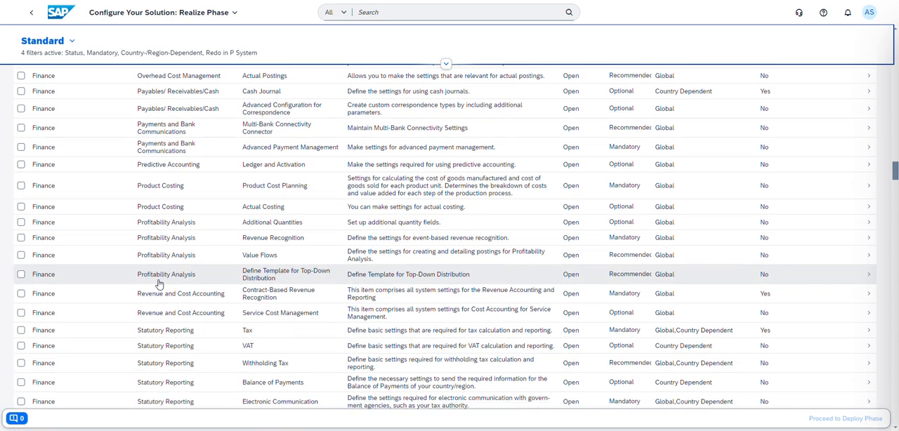
scroll(159, 284, down, 5)
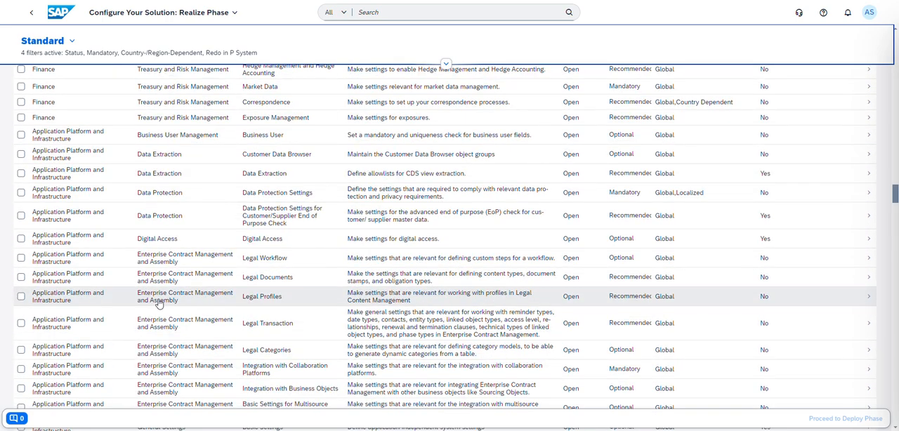
scroll(159, 304, down, 10)
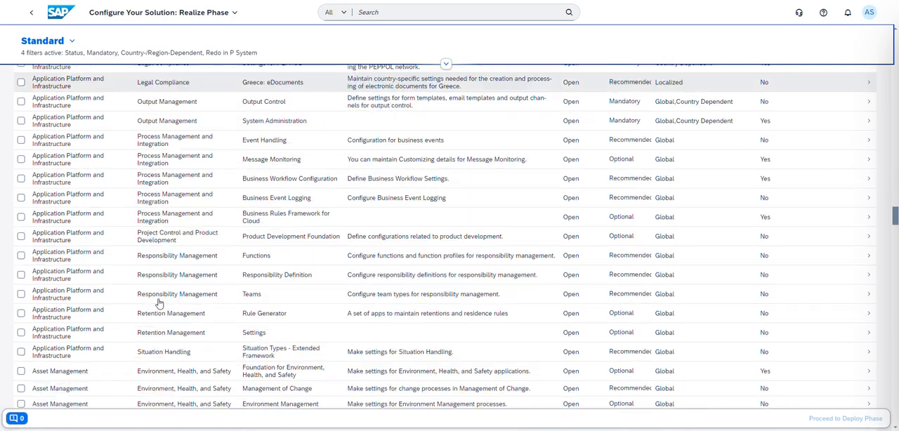
scroll(160, 309, down, 8)
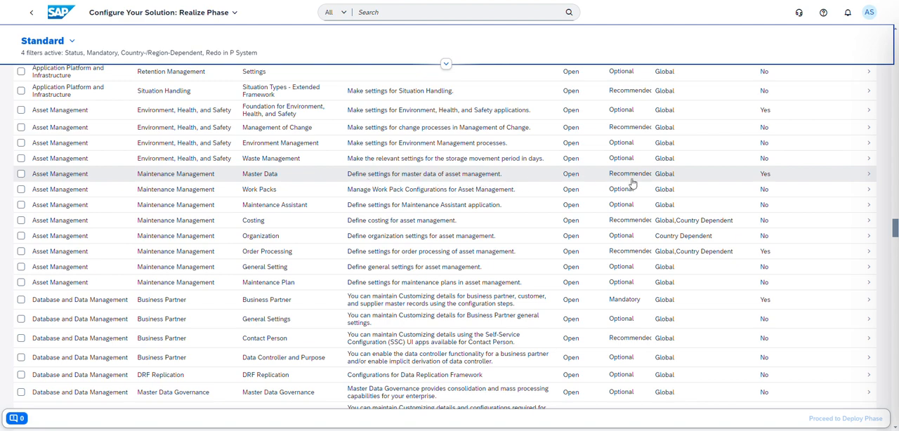
click(786, 179)
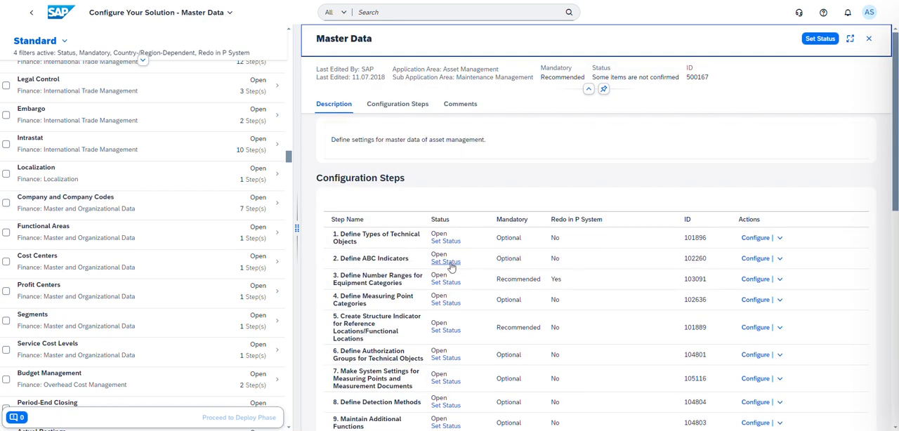
Step: Open the configuration step Define Measuring Point Categories, examine the settings of category M, and leave it
scroll(436, 253, down, 2)
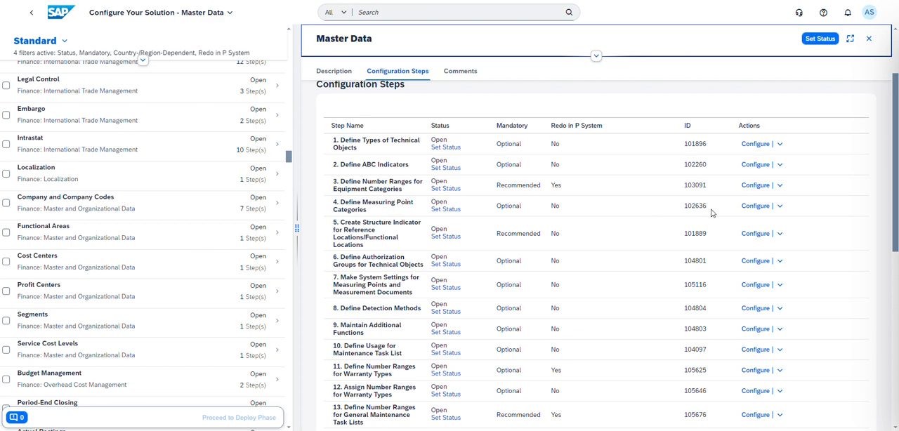
click(754, 207)
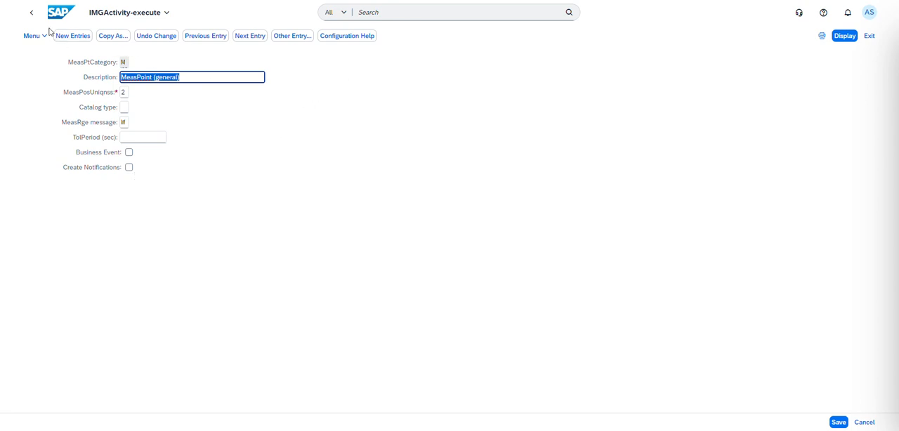
click(31, 15)
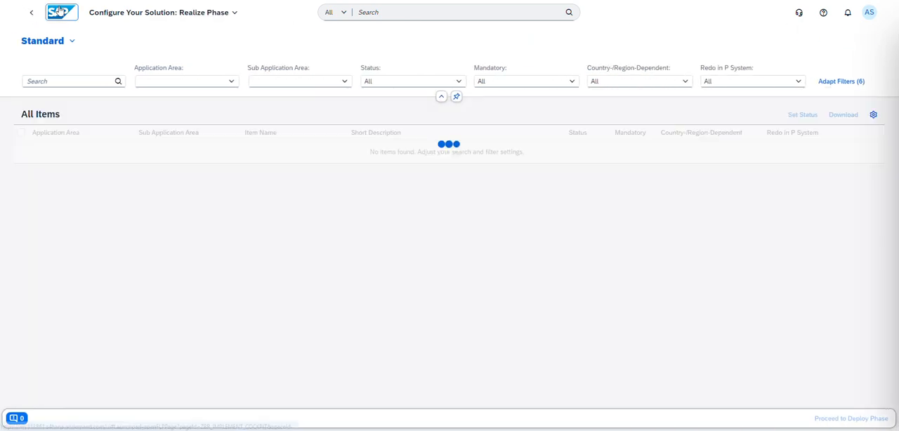
Step: Return to the home page and open Create Measuring Point from the Maintenance Planning master data
click(60, 11)
click(344, 35)
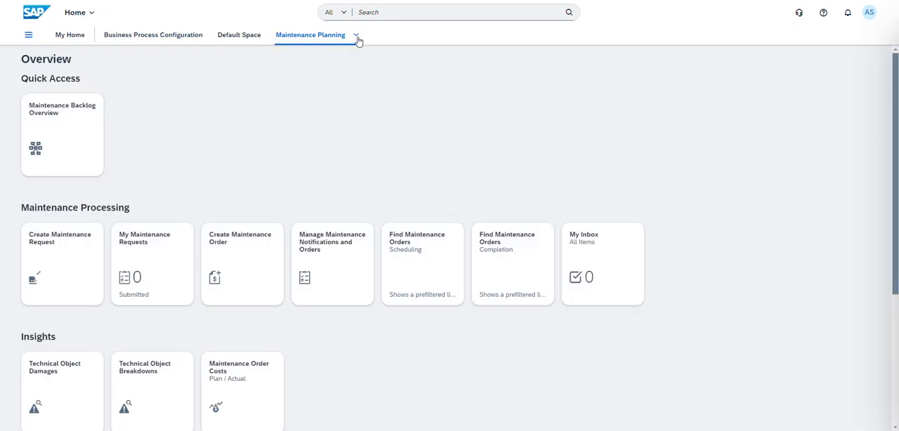
click(356, 35)
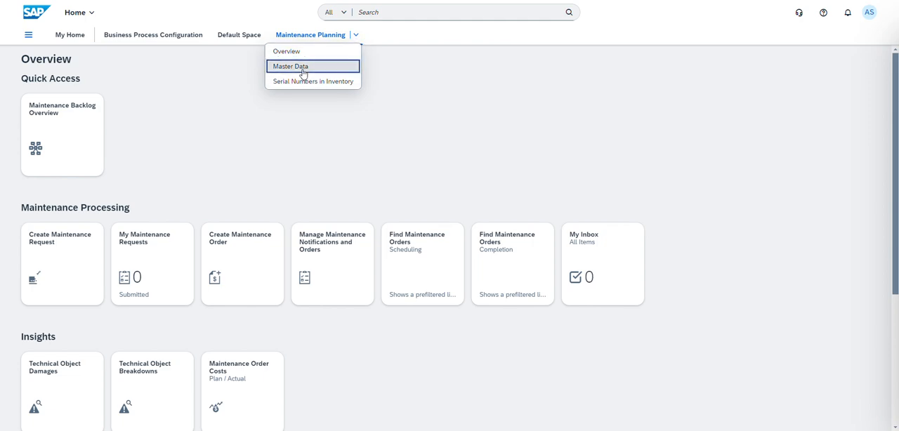
click(303, 73)
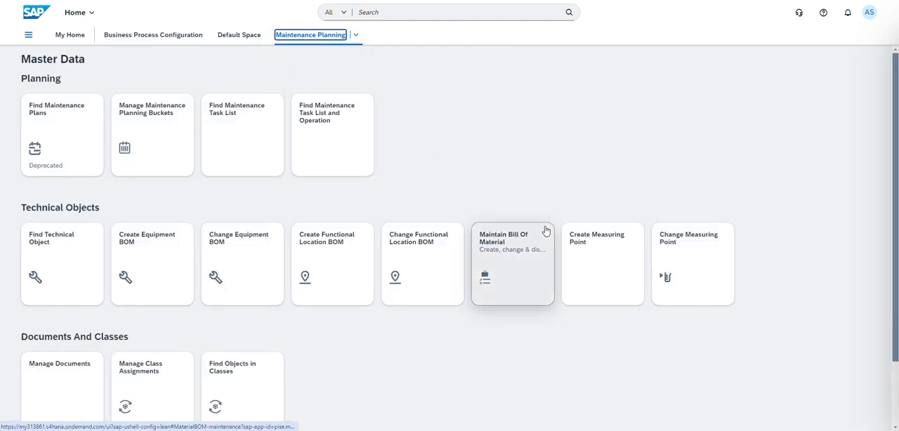
click(604, 249)
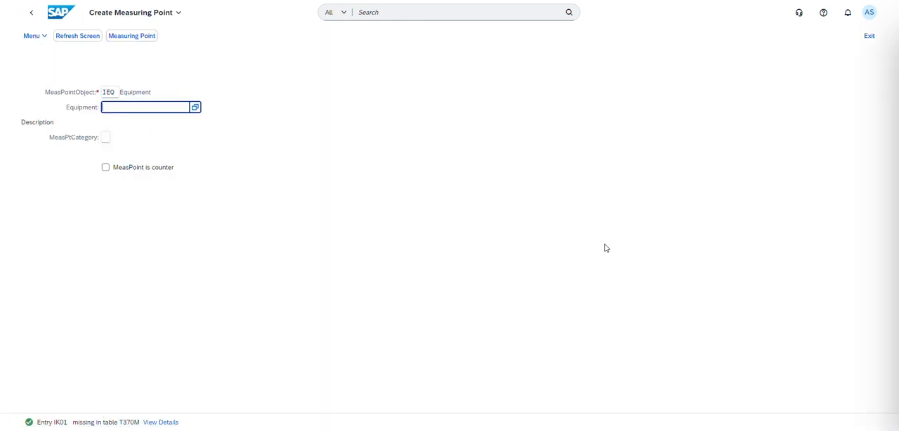
Step: Look up the equipment list and choose 210100007, Compressor Stage 1, as the measuring point's equipment
click(196, 108)
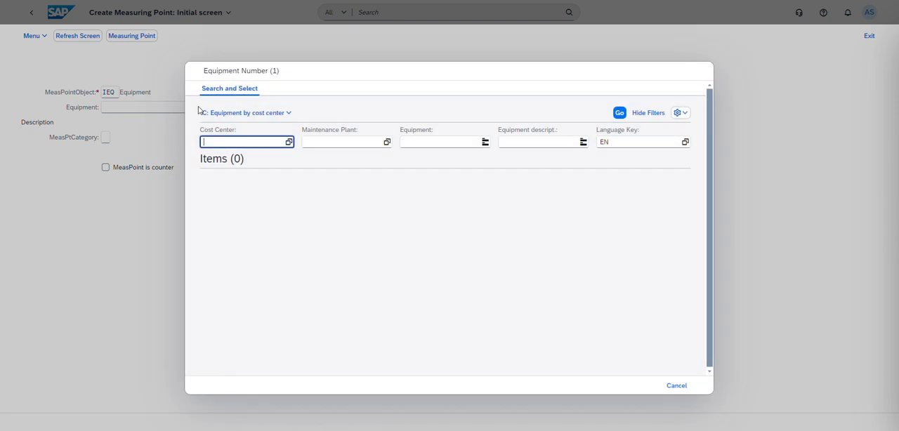
click(619, 114)
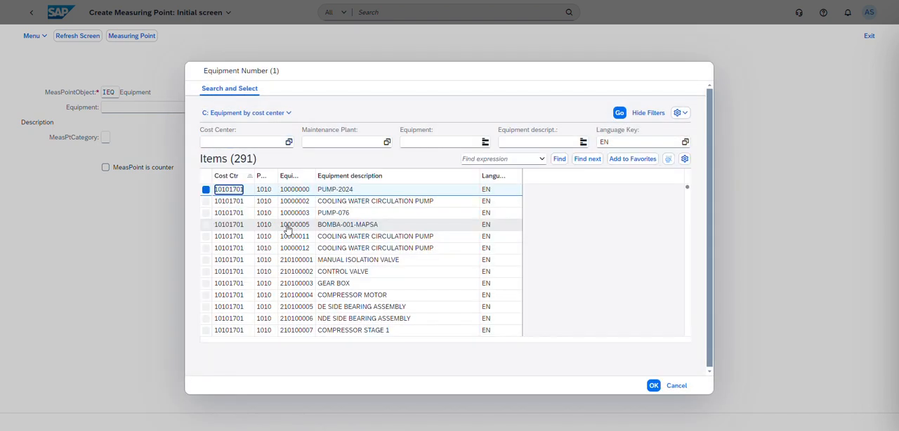
click(205, 260)
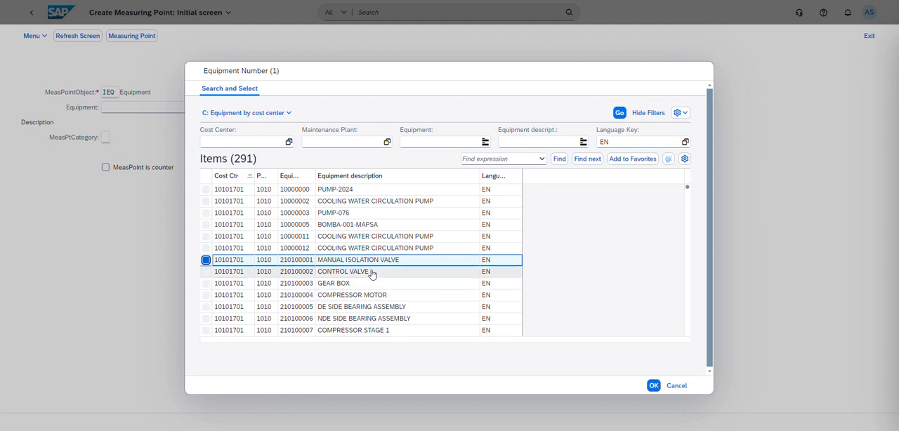
scroll(446, 302, down, 1)
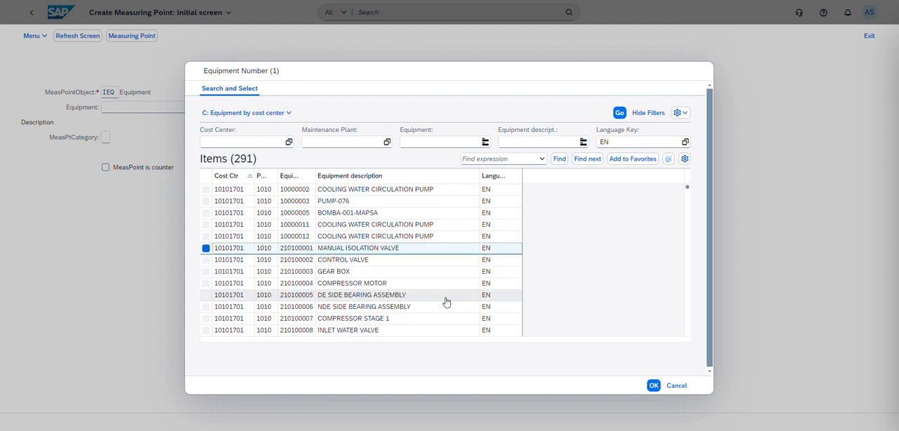
click(211, 320)
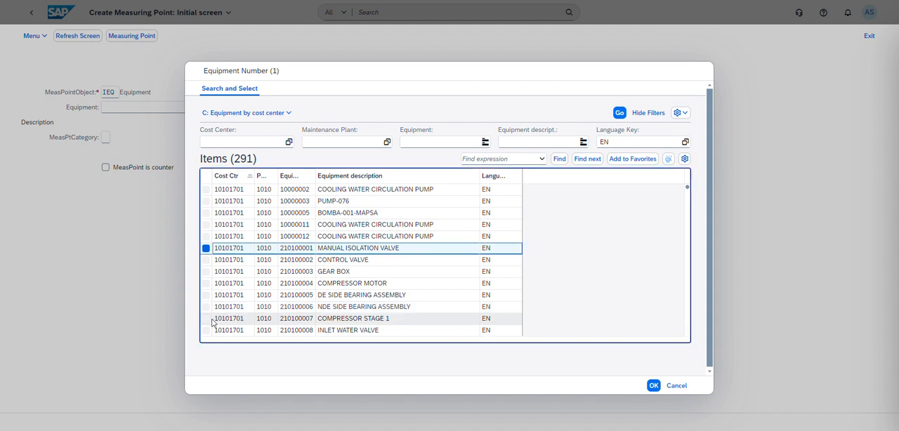
click(653, 387)
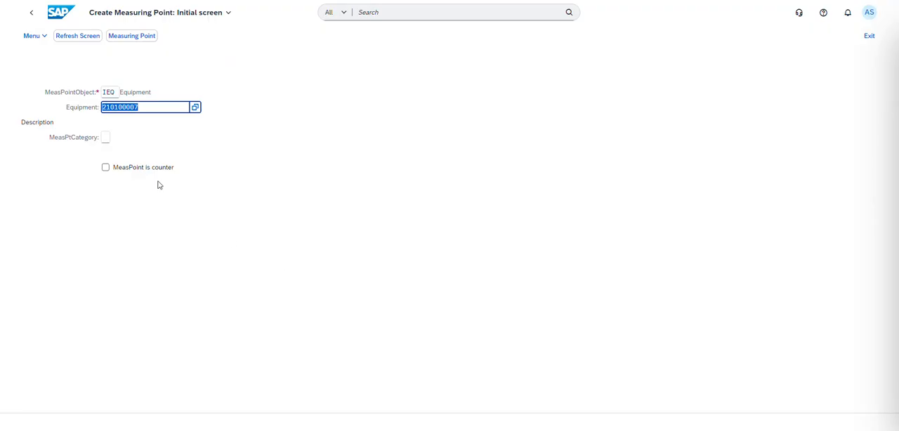
Step: Set the measuring point category to M, MeasPoint (general), and continue to the general data
click(107, 139)
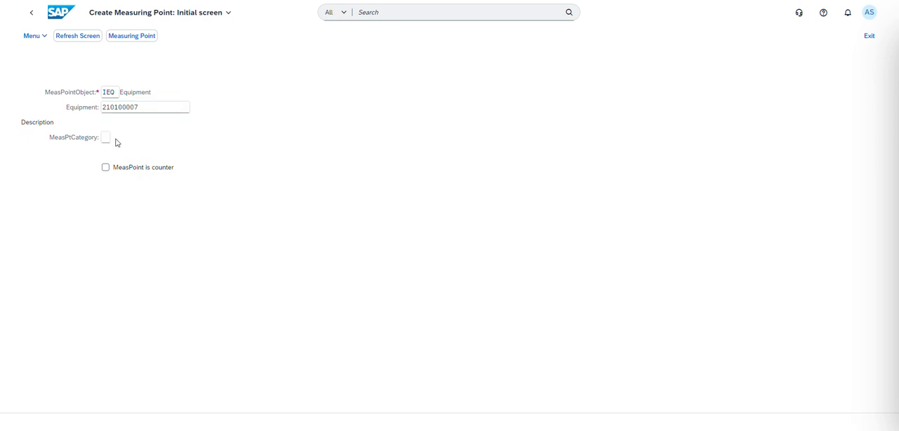
click(113, 140)
click(115, 138)
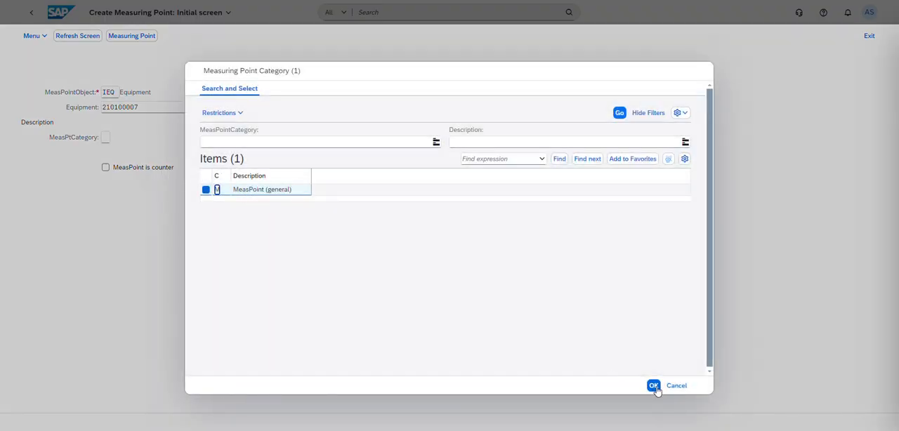
double_click(274, 196)
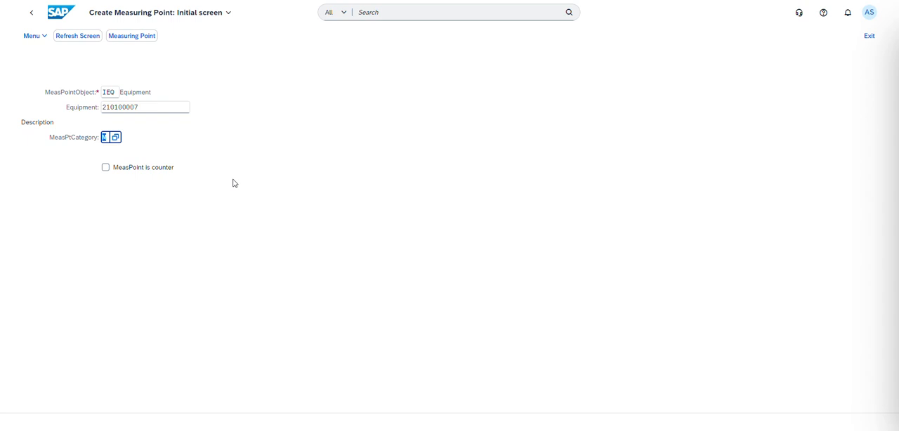
key(Return)
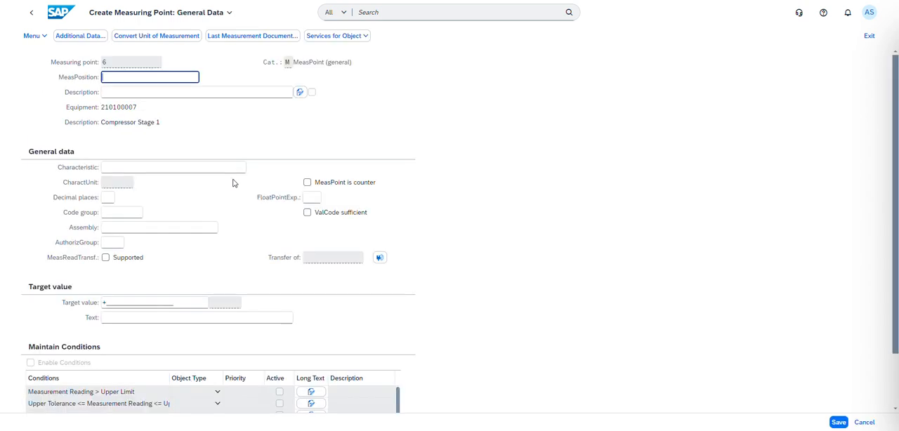
Step: Examine the Maintain Conditions table, including the object type choices for Measurement Reading > Upper Limit
scroll(236, 178, down, 2)
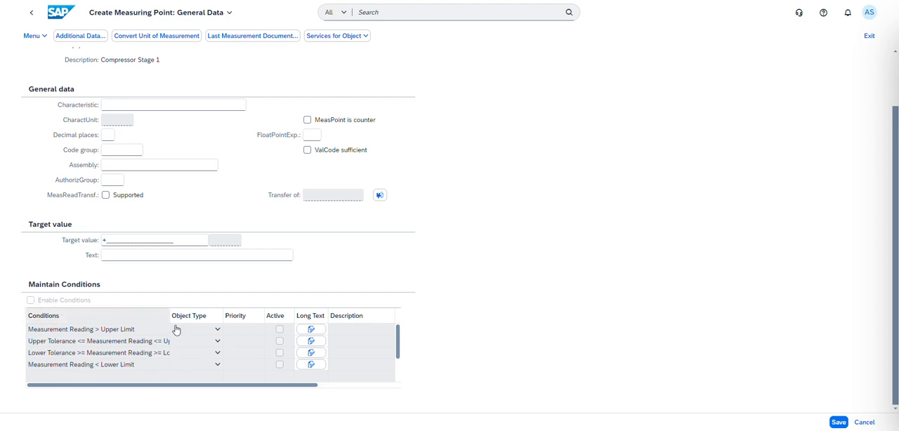
click(217, 331)
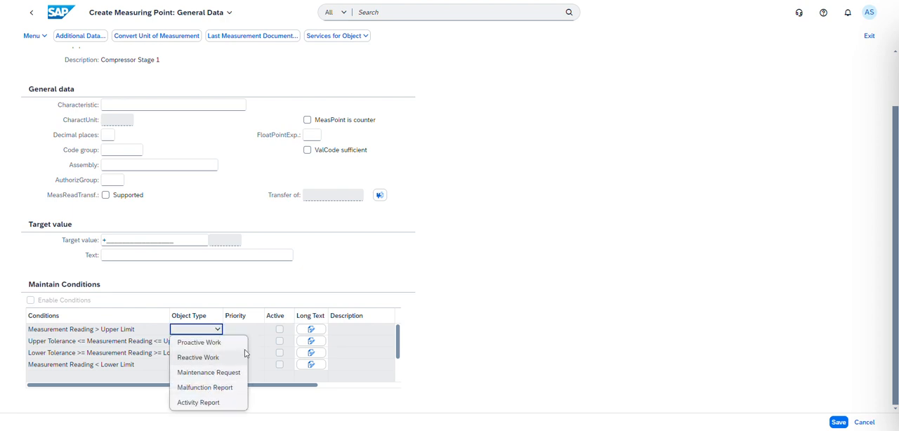
click(385, 352)
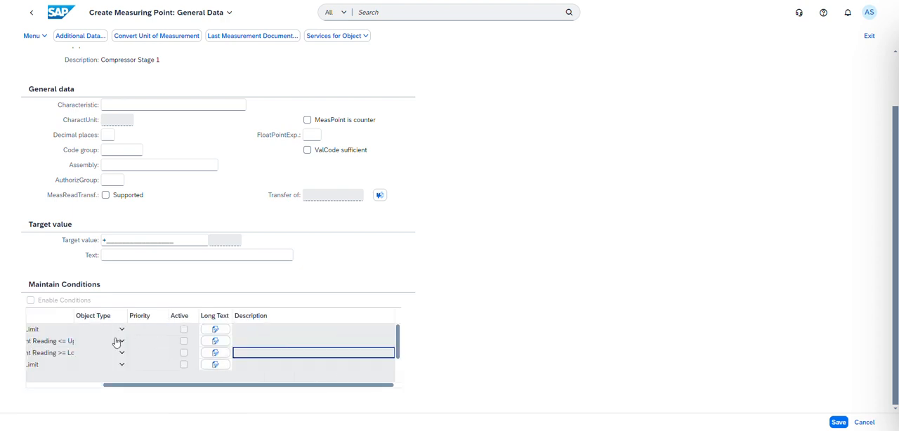
Step: Discard the unfinished measuring point for Compressor Stage 1 and leave the measuring point creation
drag(190, 385, 103, 386)
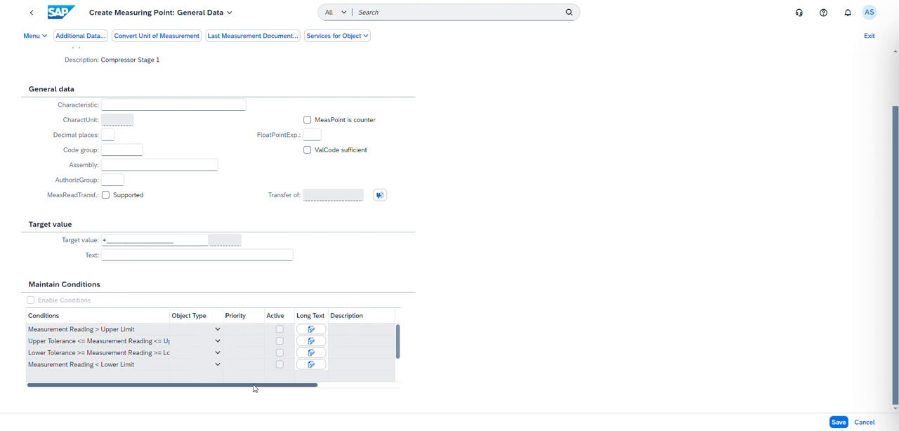
drag(271, 390, 214, 393)
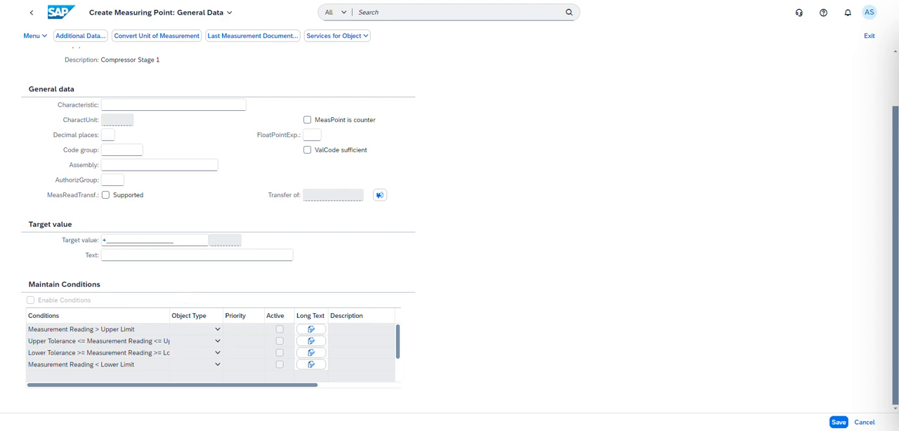
click(865, 422)
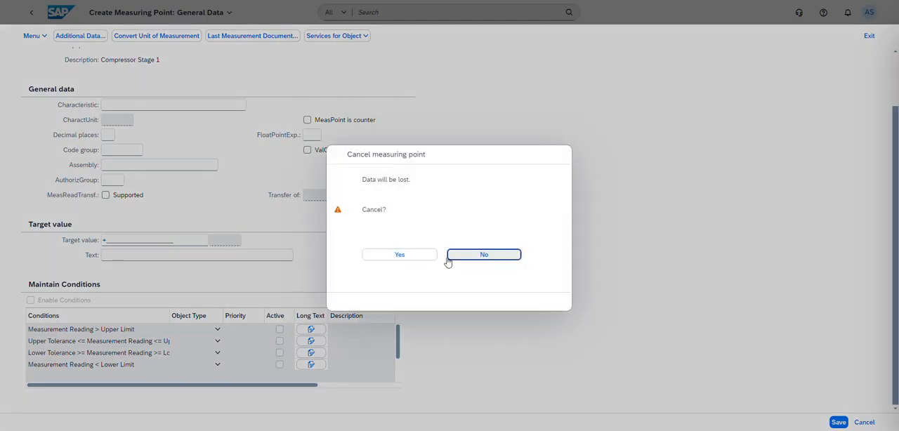
click(414, 255)
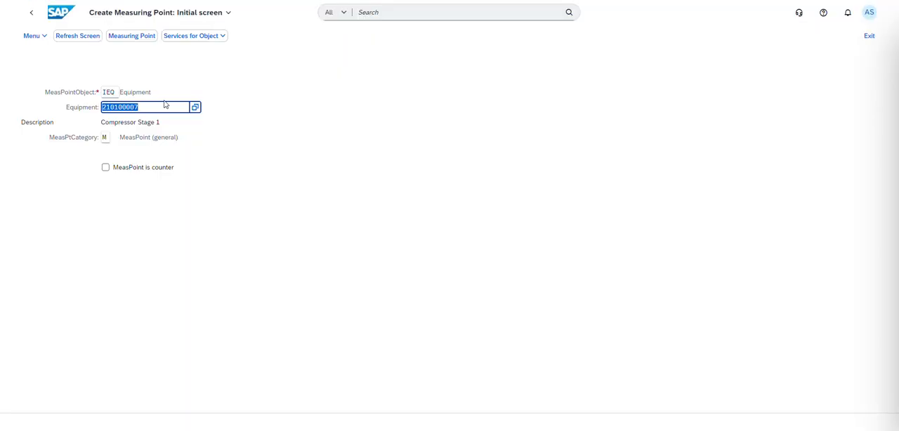
click(30, 15)
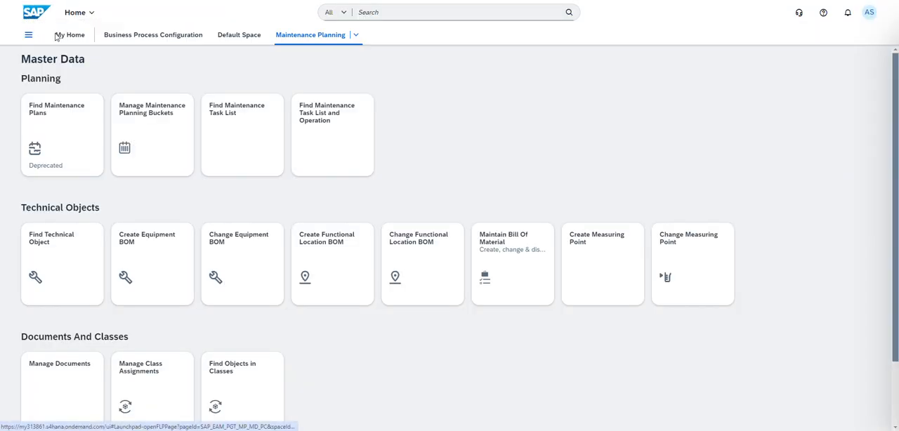
Step: Open Configure Your Solution through Manage Your Solution in the Business Process Configuration space
click(131, 37)
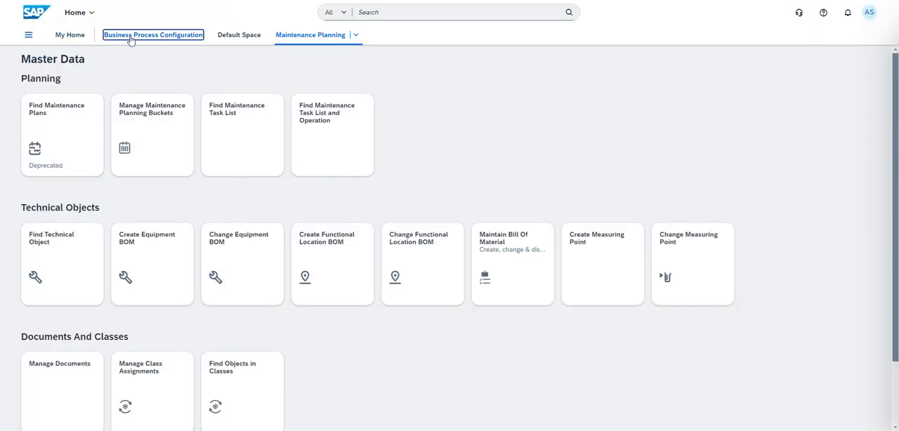
click(61, 109)
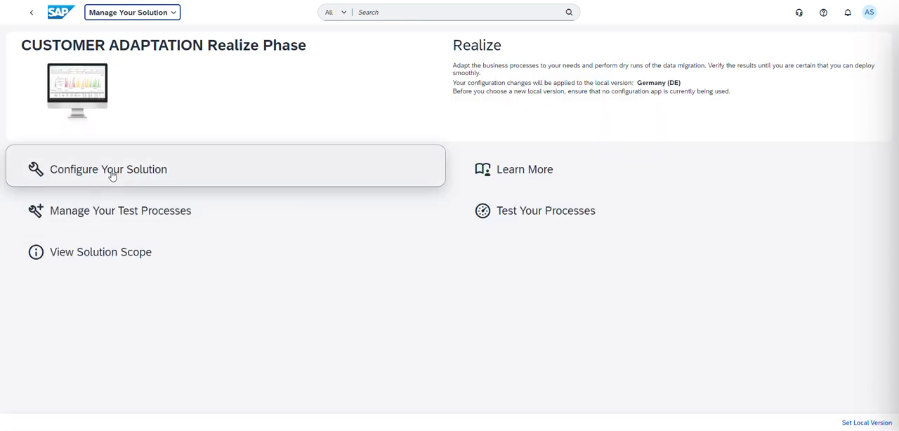
click(113, 172)
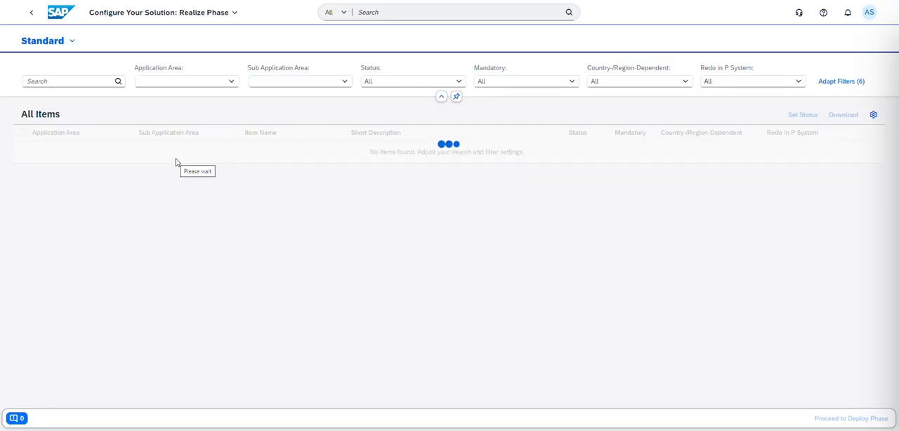
Step: Filter the configuration items to Asset Management and open category M under Define Measuring Point Categories in Master Data
click(231, 82)
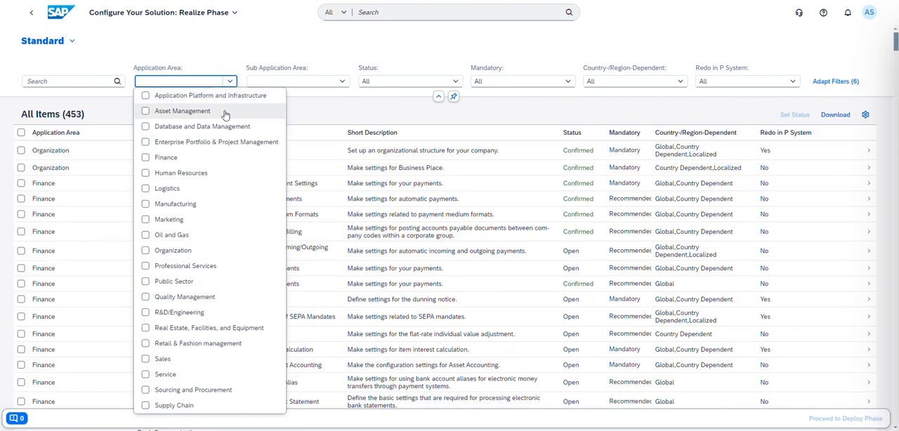
click(145, 111)
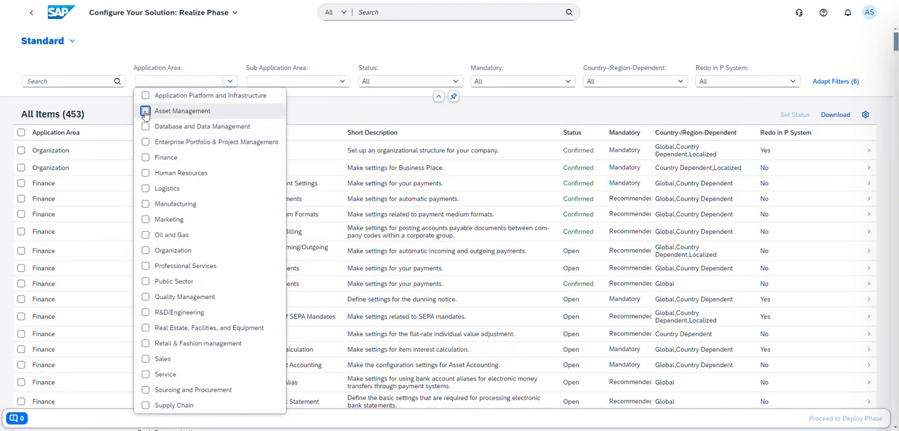
click(744, 48)
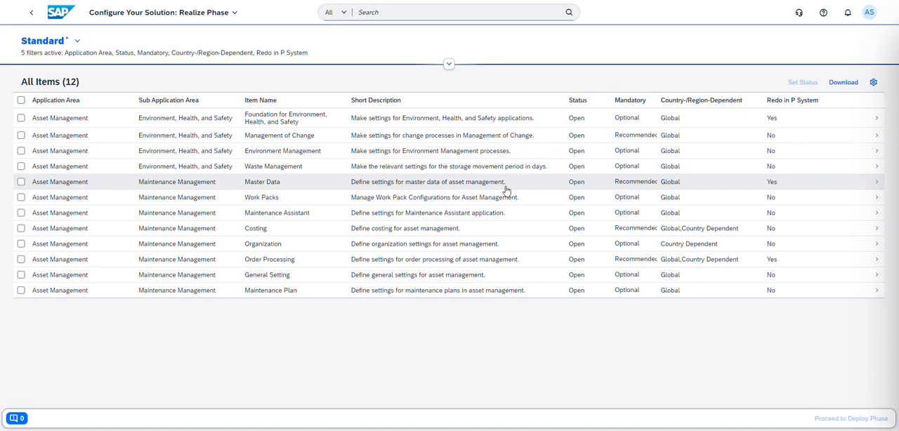
click(770, 189)
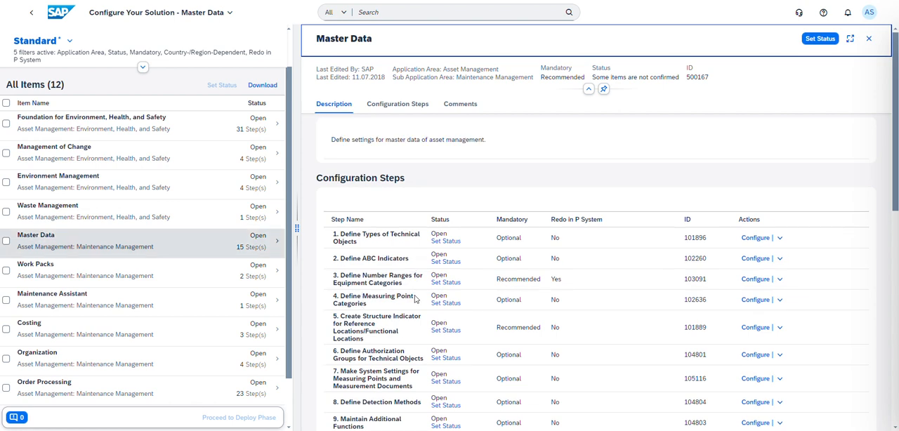
click(759, 303)
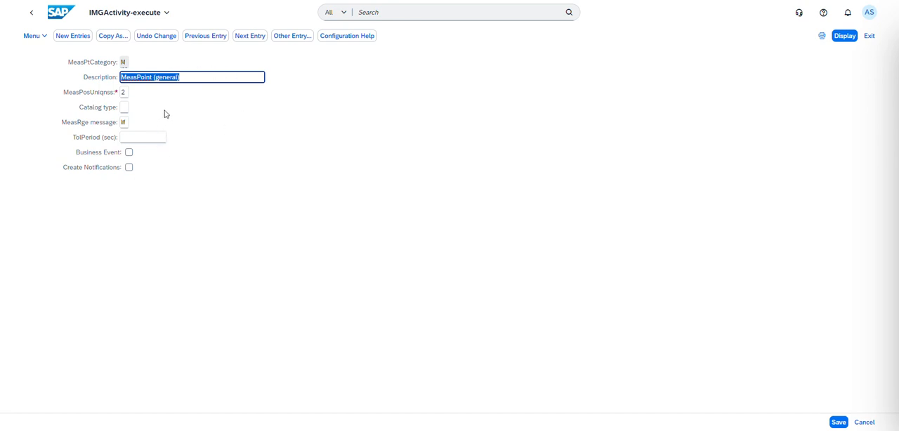
Step: Copy measuring point category M as category C with description CBM, enable Create Notifications, and save the new category
click(113, 36)
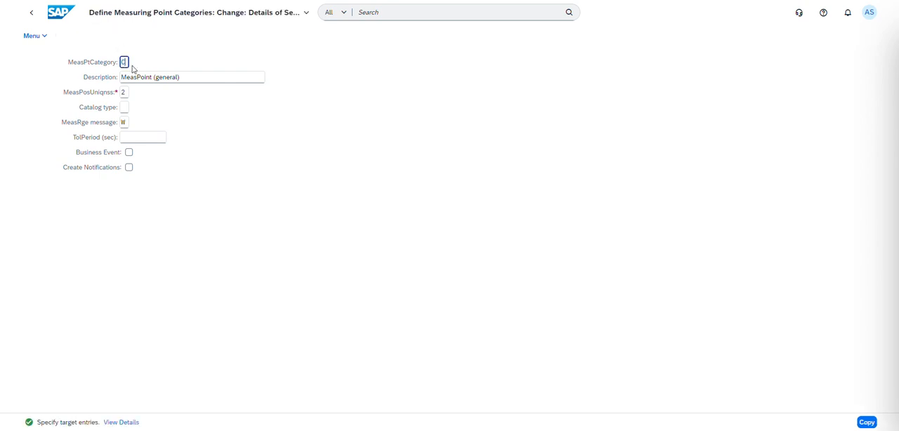
drag(187, 77, 101, 84)
text(CBM)
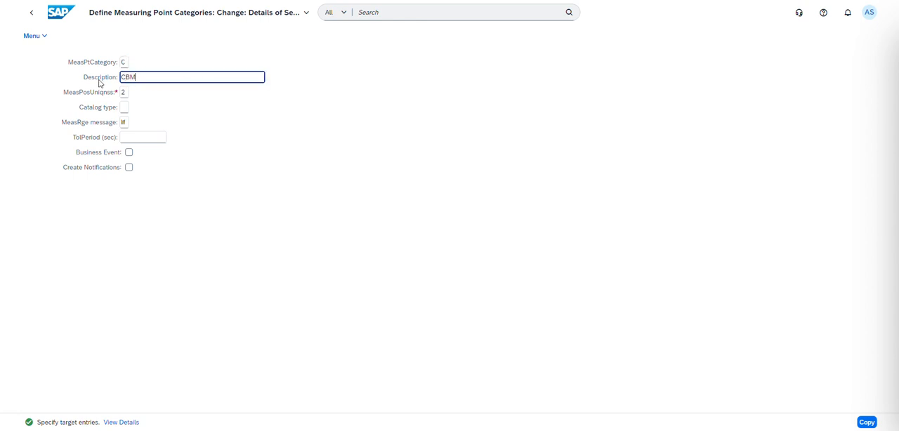
click(188, 121)
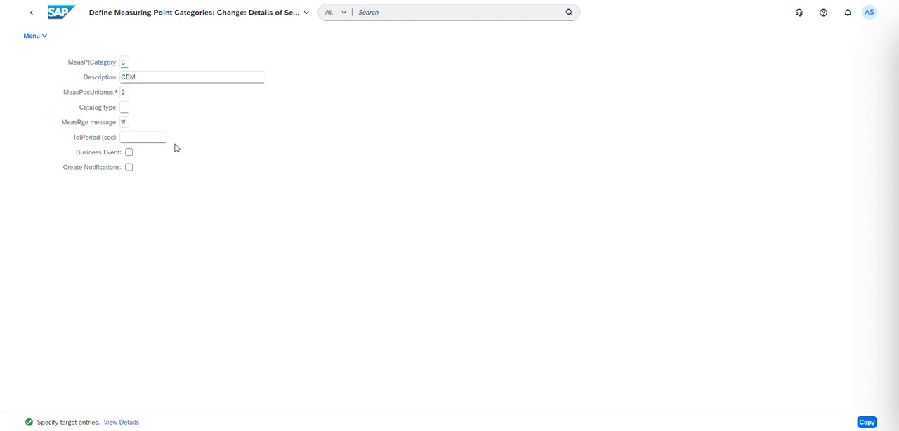
click(130, 168)
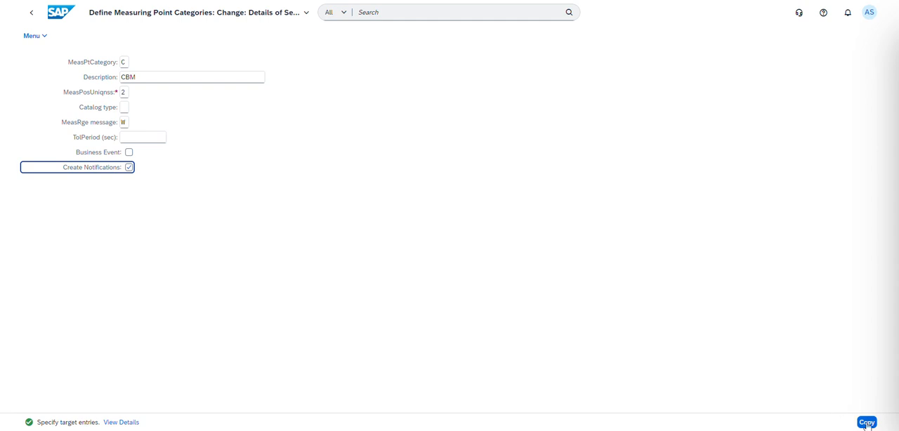
click(867, 423)
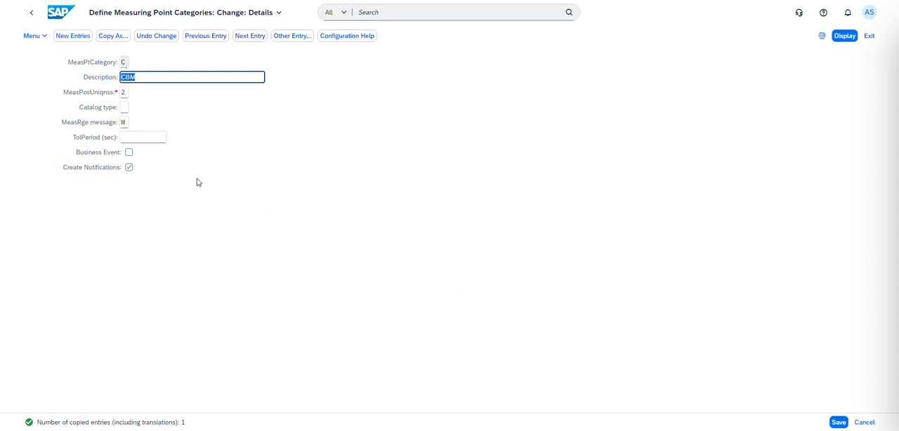
click(839, 423)
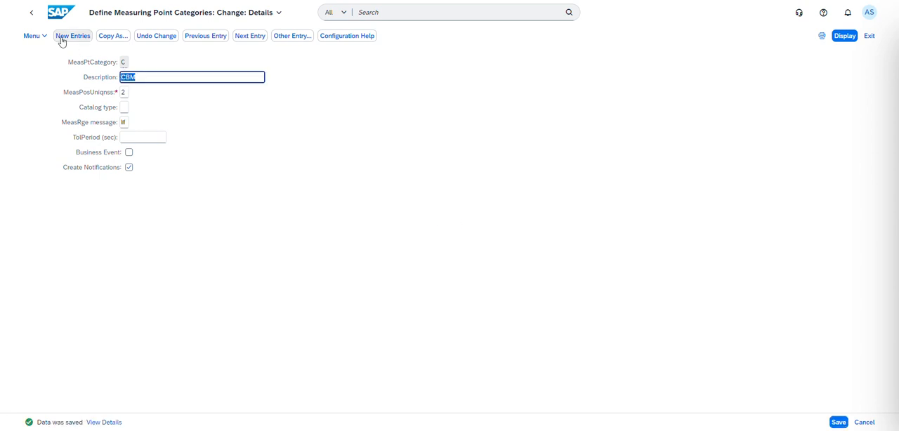
Step: Leave the configuration for the home page and open Create Measuring Point in the Maintenance Planning master data
click(31, 13)
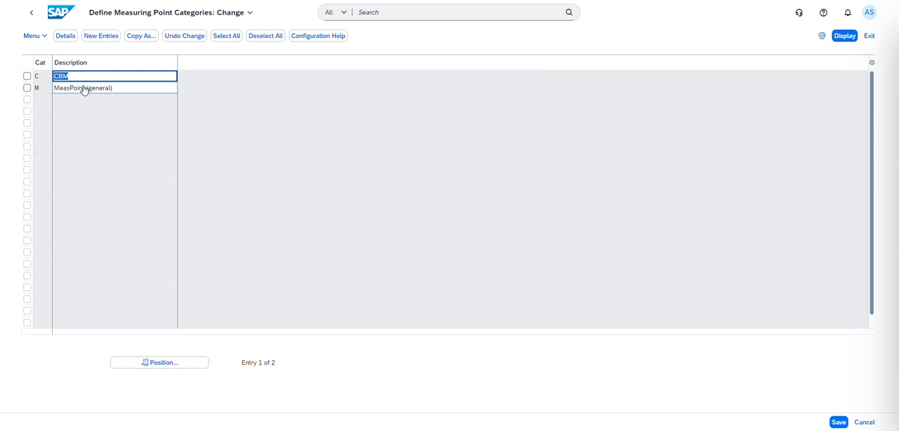
click(33, 19)
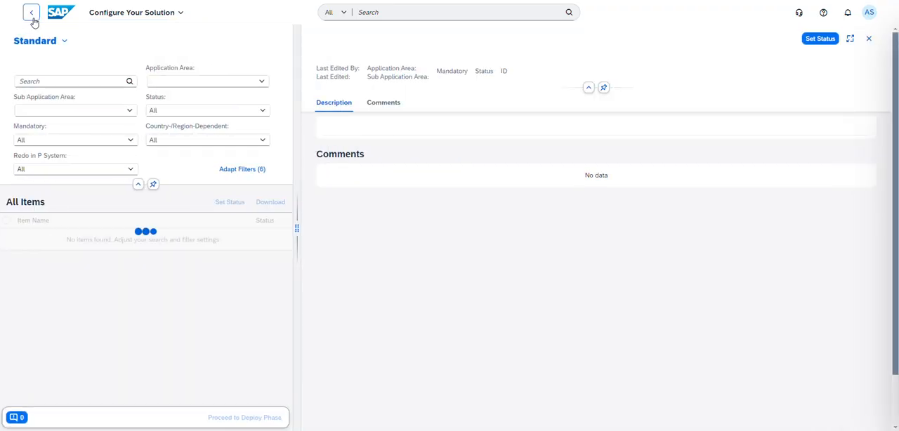
click(60, 13)
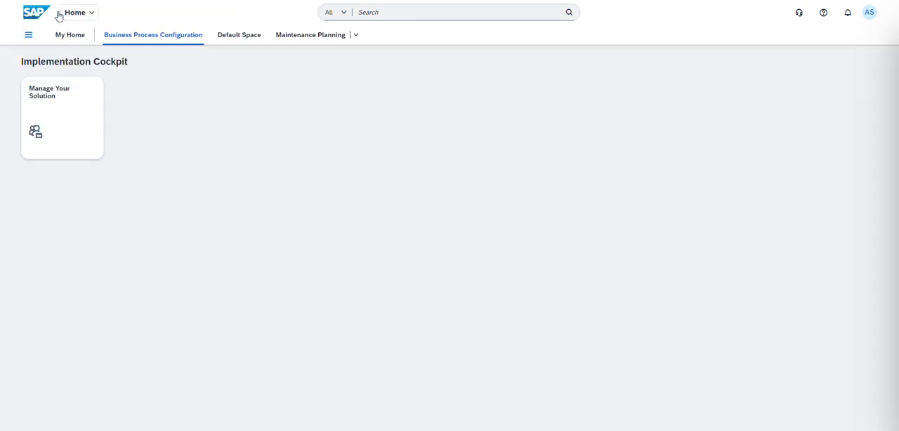
click(356, 35)
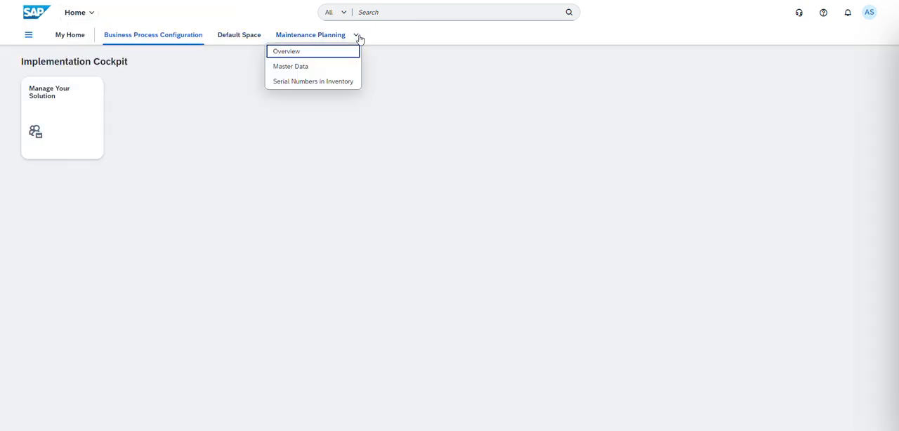
click(313, 68)
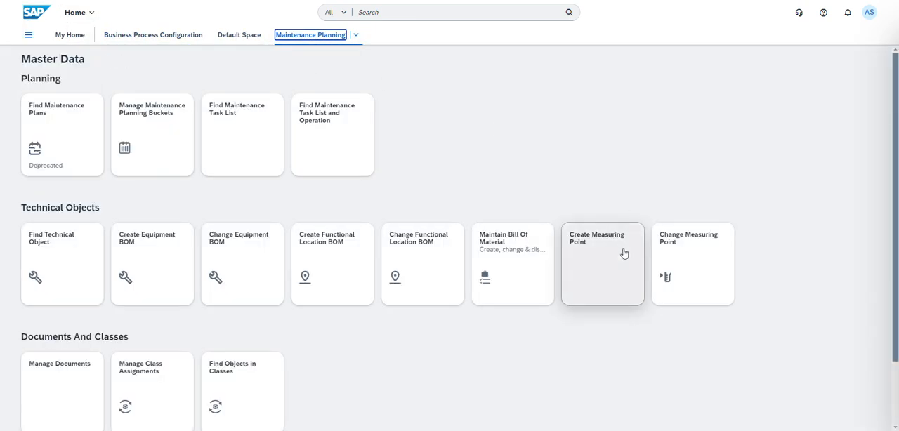
click(610, 268)
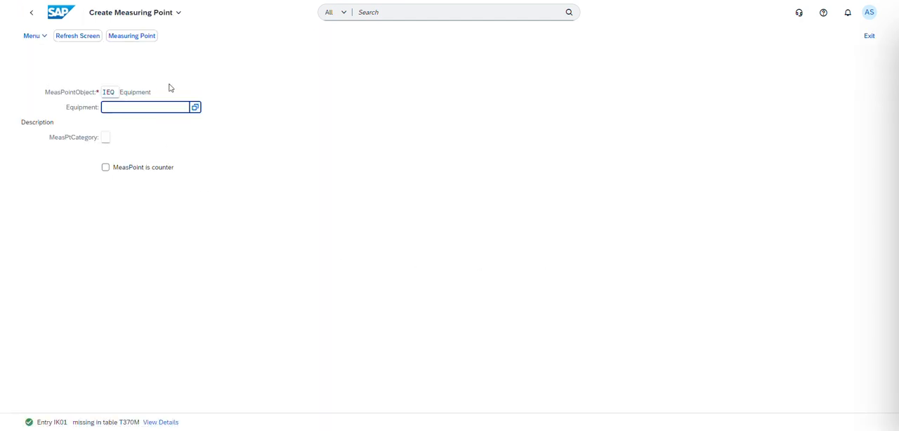
Step: Look up the equipment by cost center and choose 10000003, PUMP-076, as the measuring point's equipment
click(195, 107)
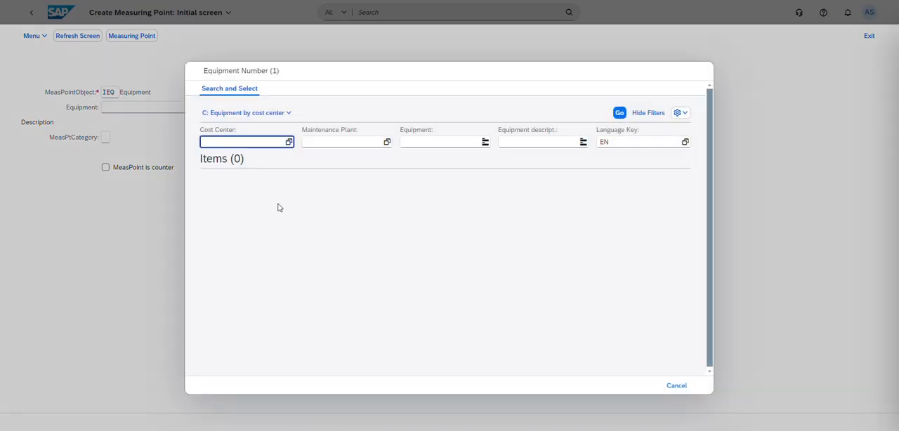
click(619, 113)
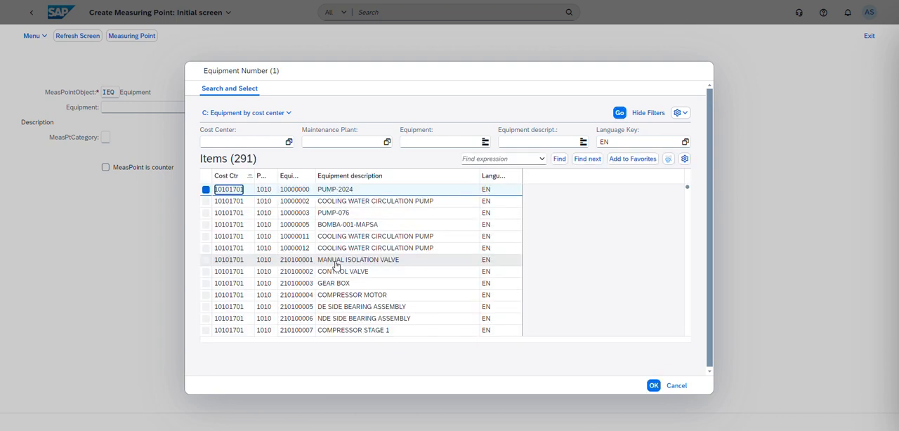
click(233, 214)
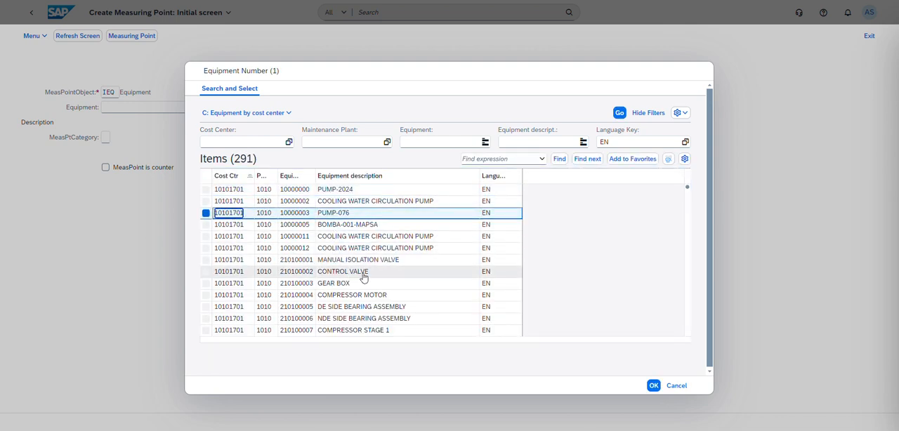
click(654, 386)
Step: Choose C, CBM, as the measuring point category and continue to the general data
click(105, 140)
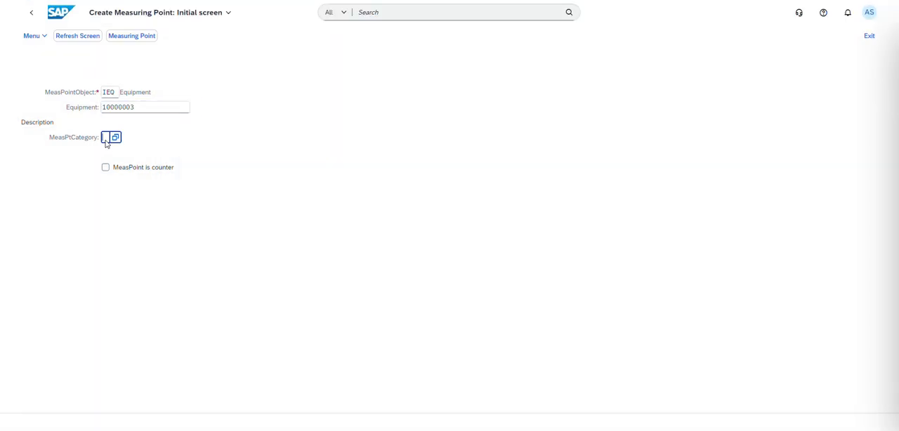
click(114, 138)
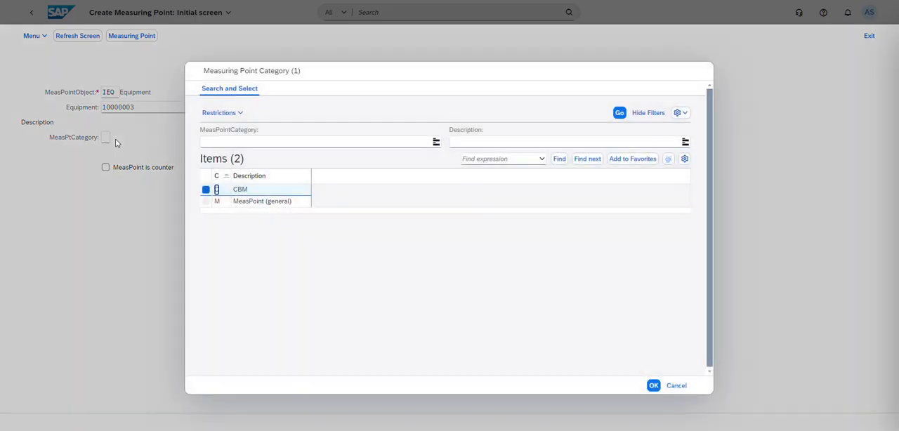
click(245, 193)
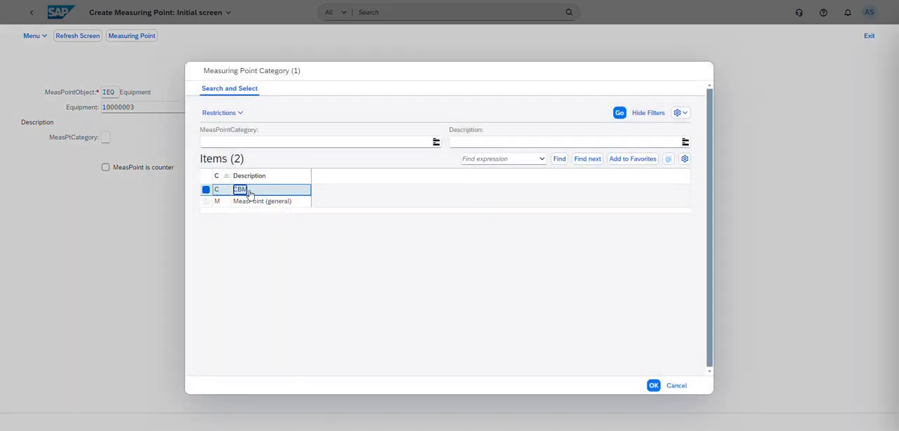
click(653, 385)
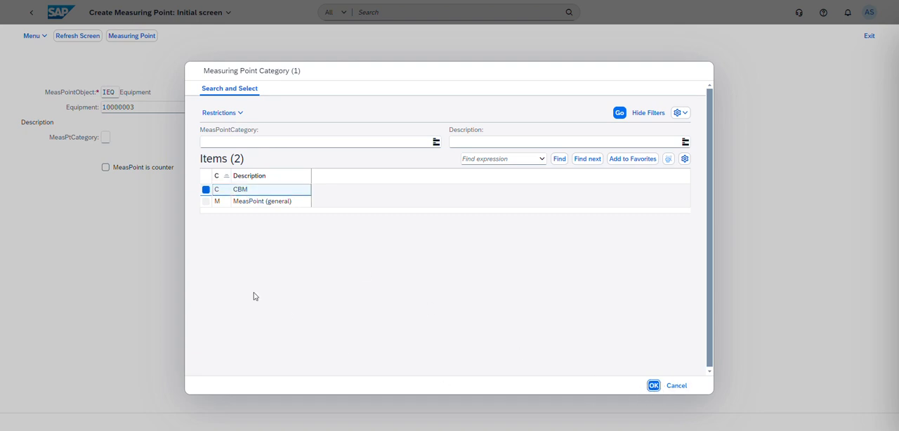
key(Return)
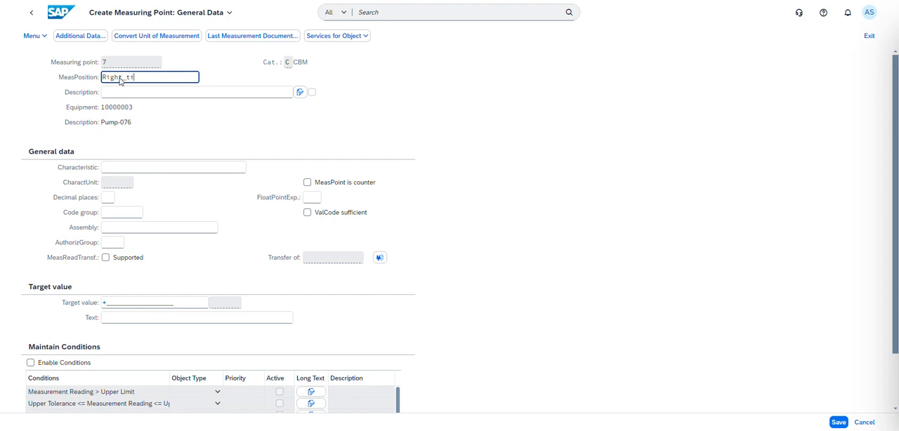
Step: Fill in the measurement position Right_tire, the description CBM TEST and the characteristic Pressure for the measuring point
click(154, 92)
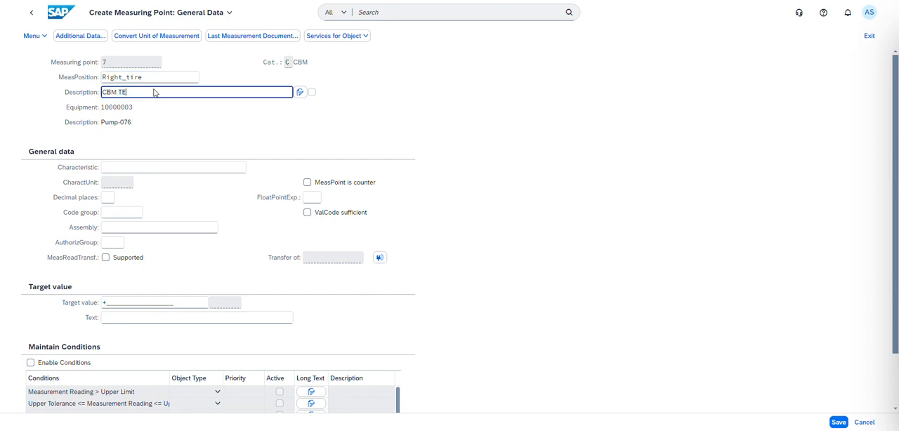
click(155, 167)
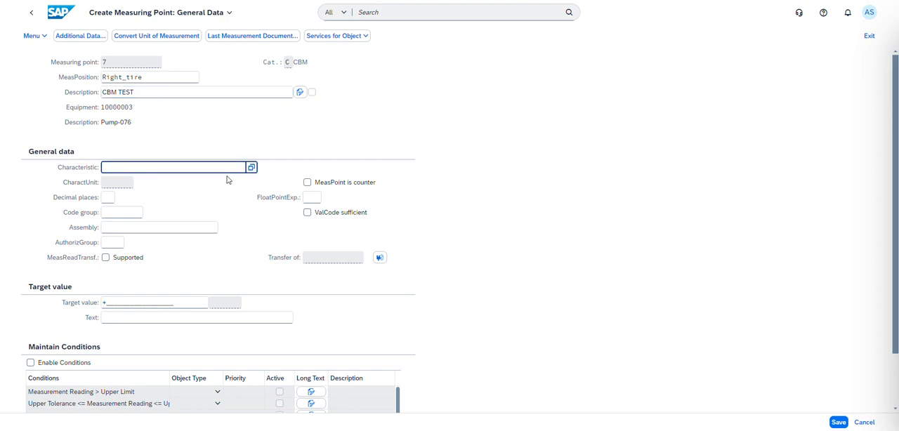
text(Pressure)
key(Return)
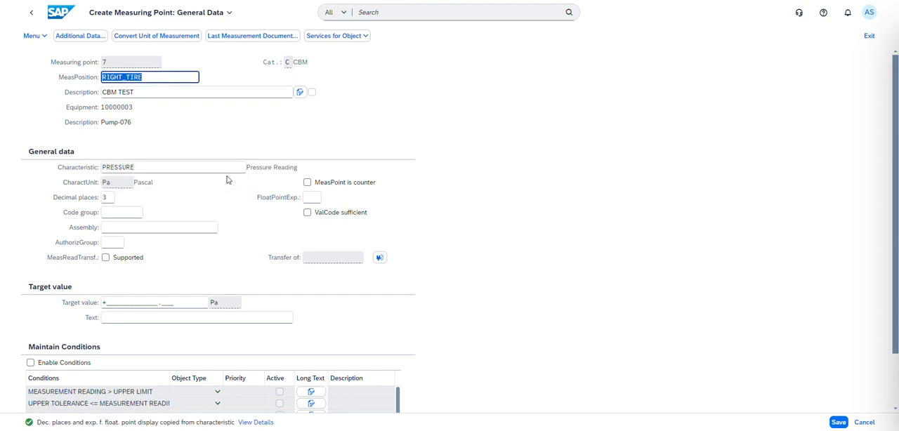
scroll(221, 243, down, 1)
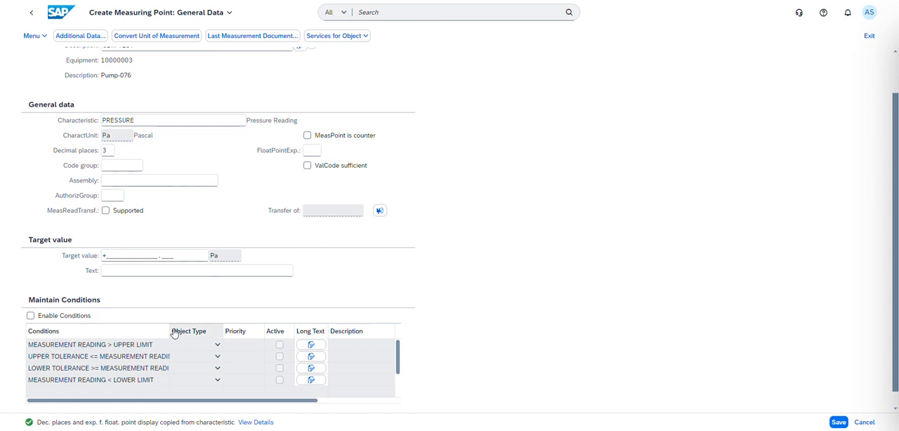
scroll(174, 332, down, 2)
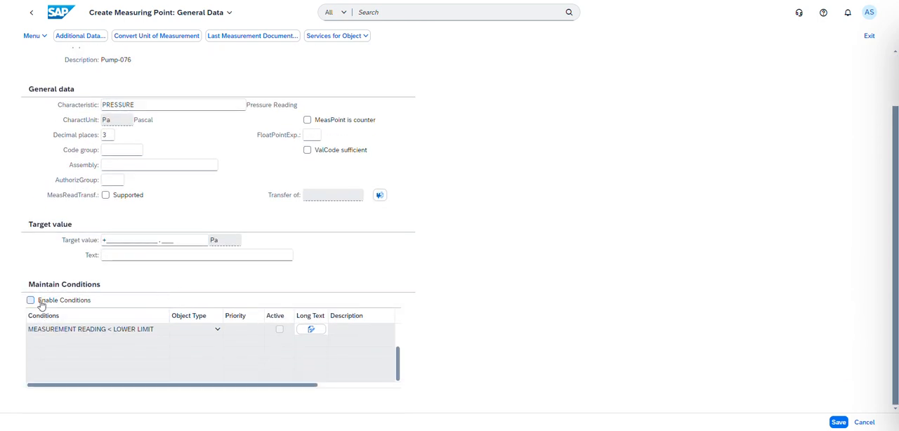
scroll(86, 343, up, 3)
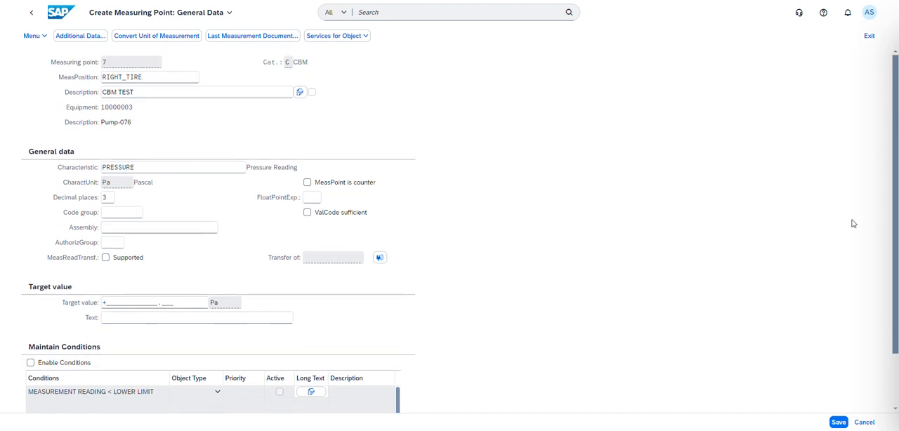
drag(895, 215, 896, 271)
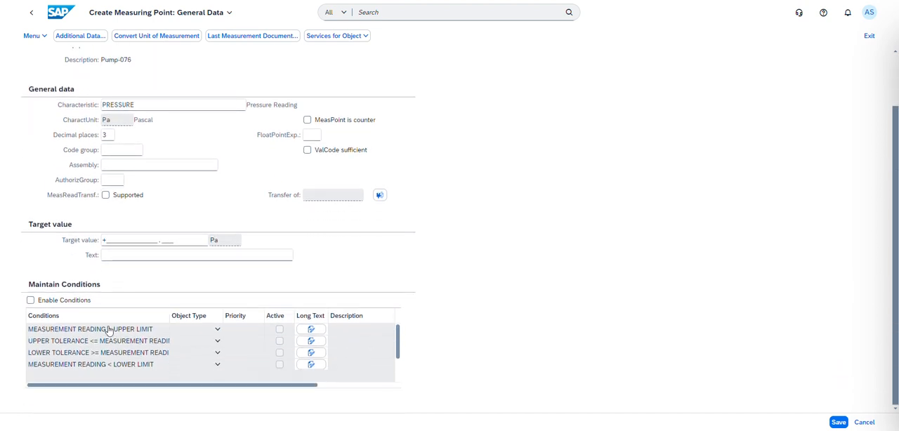
click(30, 301)
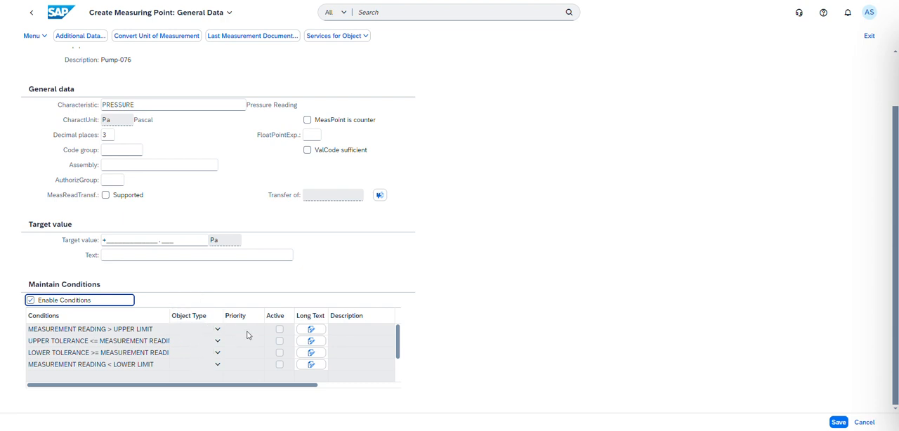
click(31, 300)
scroll(282, 246, up, 1)
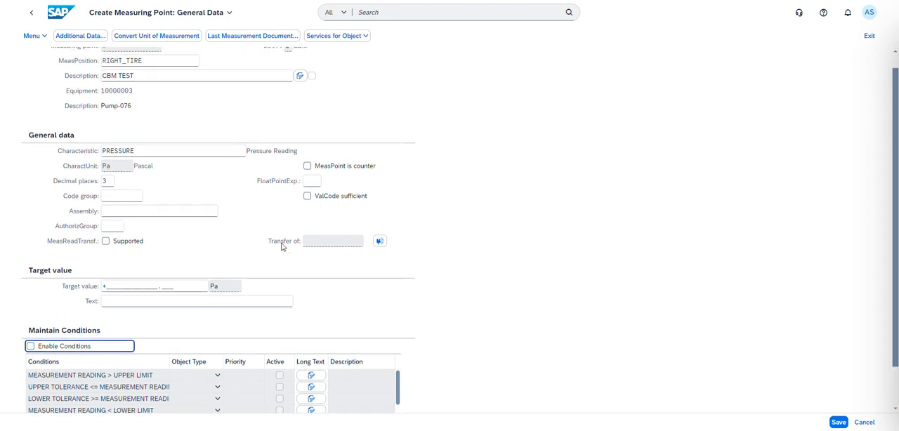
click(307, 169)
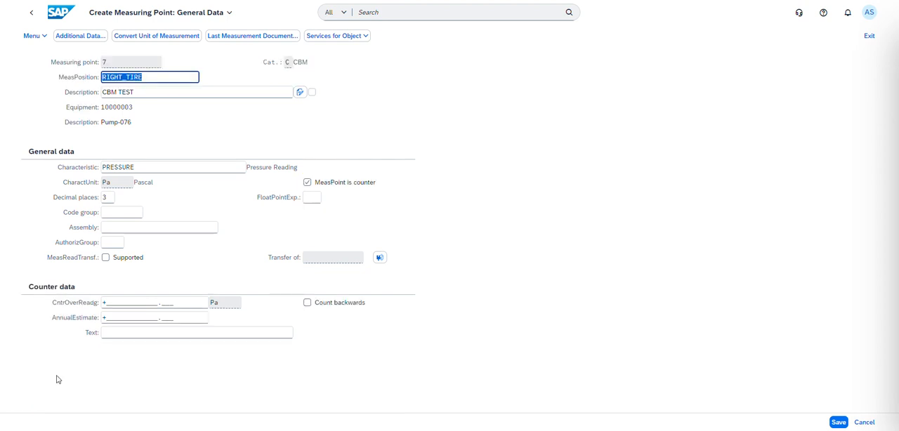
click(307, 184)
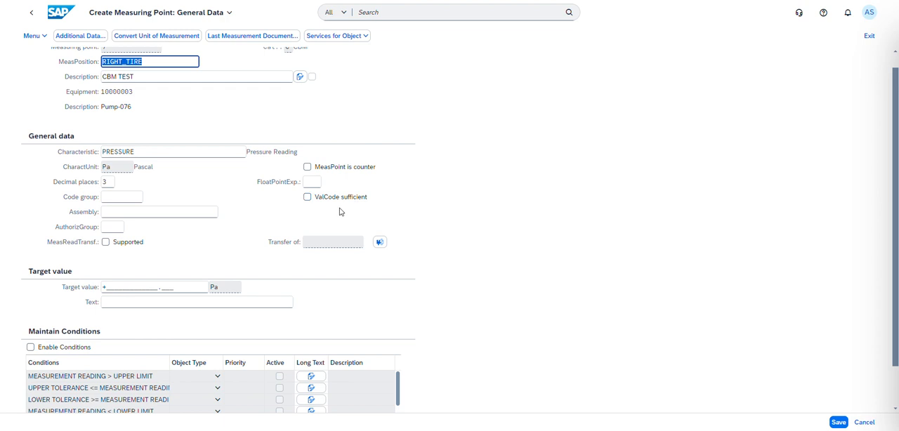
Step: Set the measuring point's target value to 210 Pa
scroll(216, 195, down, 1)
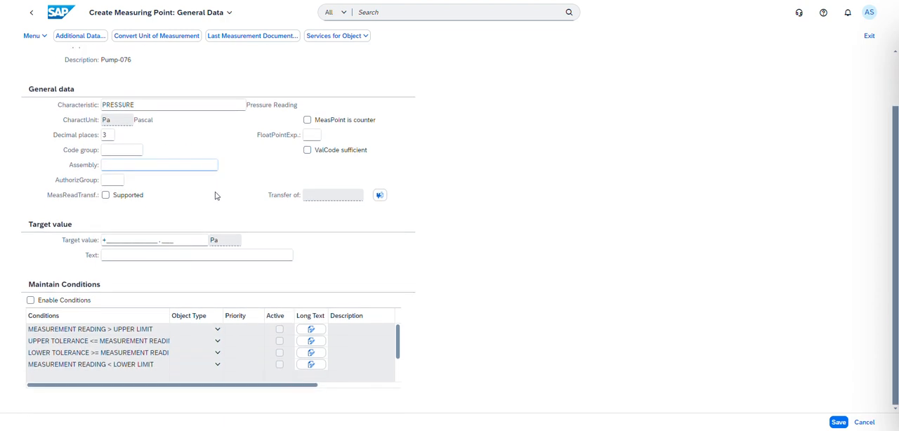
drag(175, 240, 97, 241)
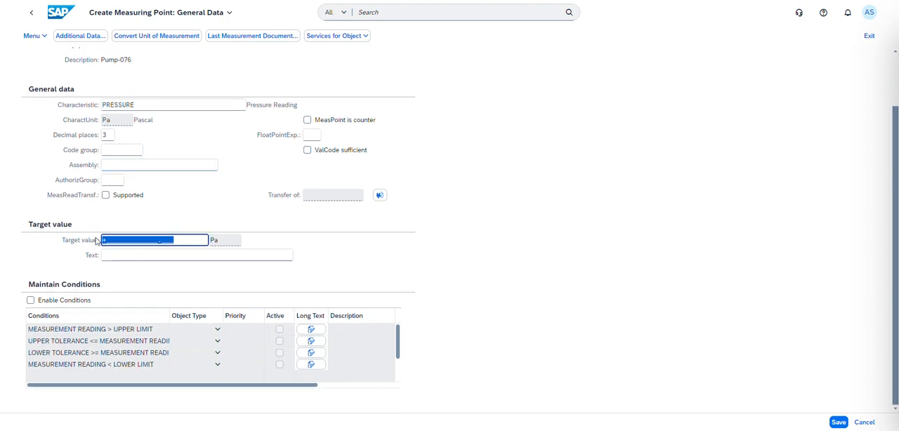
key(BackSpace)
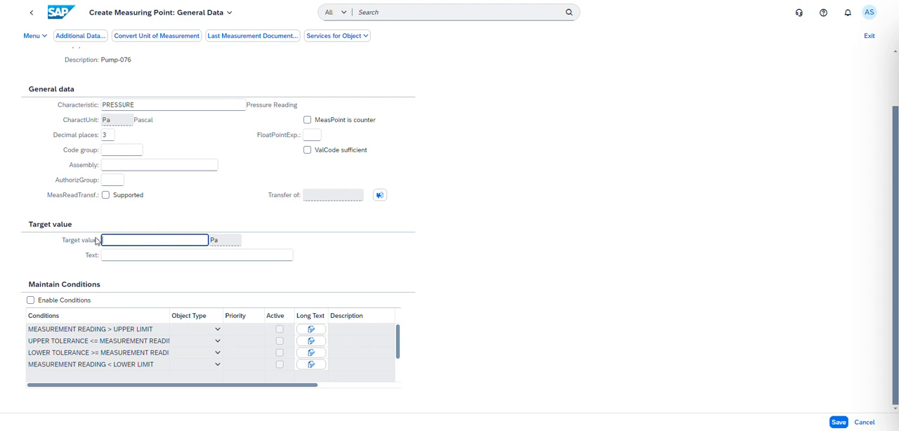
text(210)
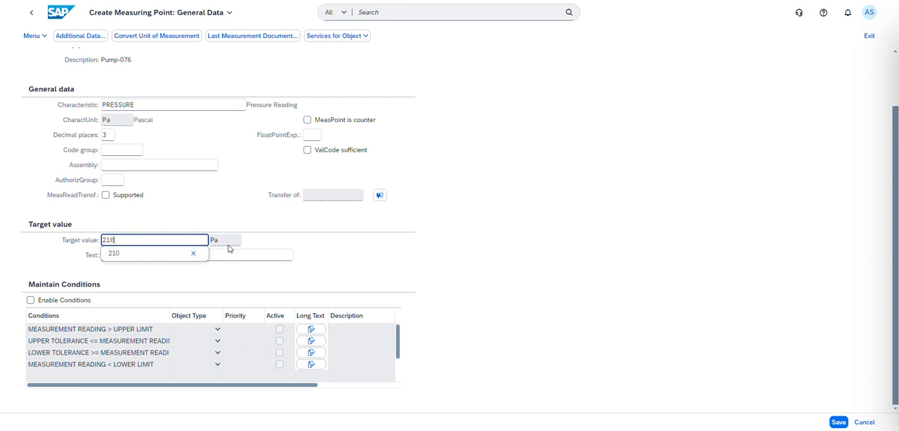
click(271, 245)
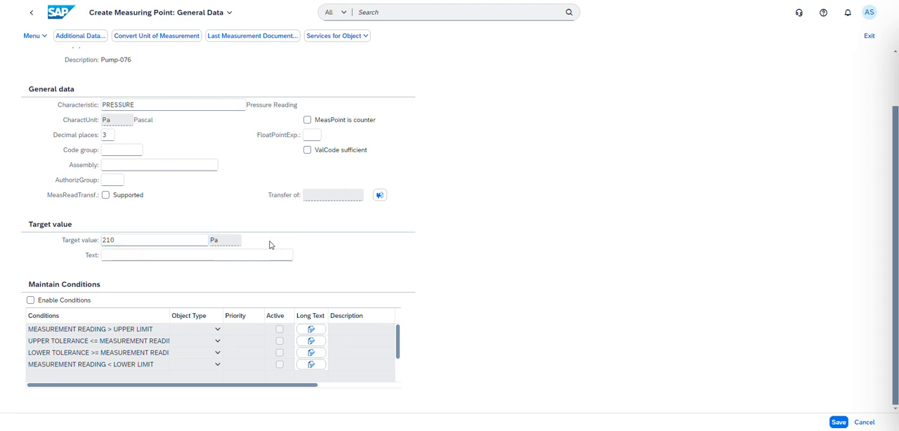
Step: Open the additional data and set the upper measurement range limit to 260 Pa and the lower to 180 Pa
scroll(183, 263, up, 1)
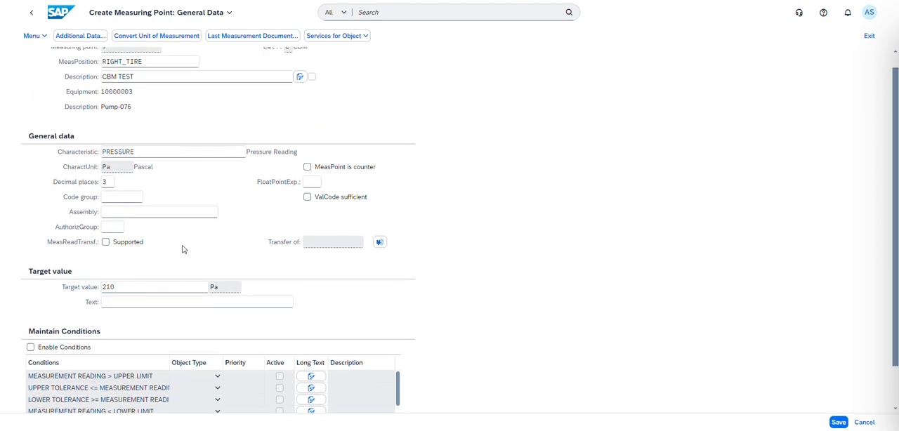
scroll(183, 249, up, 1)
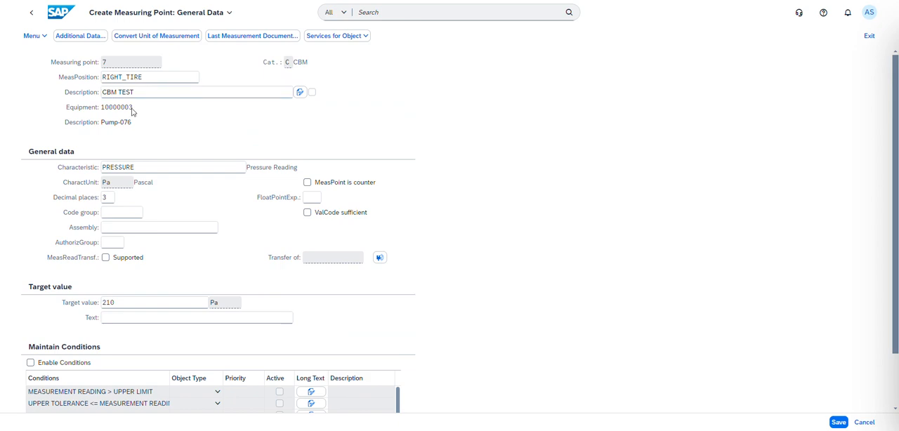
click(82, 40)
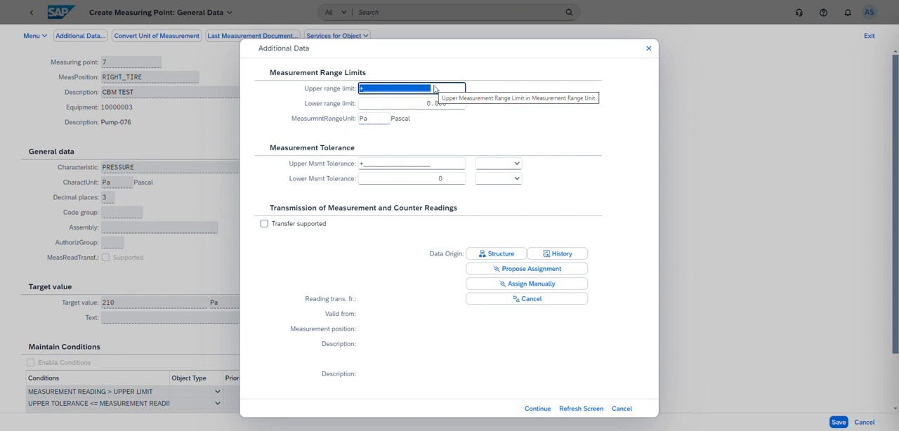
text(28)
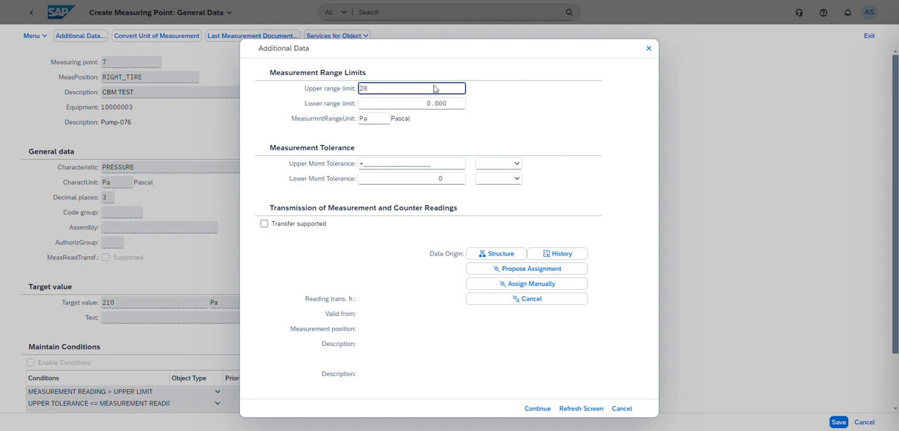
text(60)
click(448, 106)
drag(448, 106, 415, 103)
key(BackSpace)
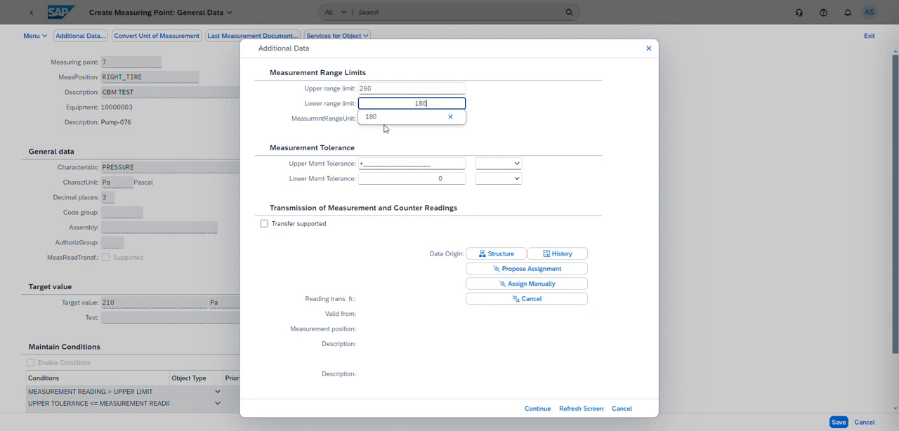
click(386, 120)
click(408, 139)
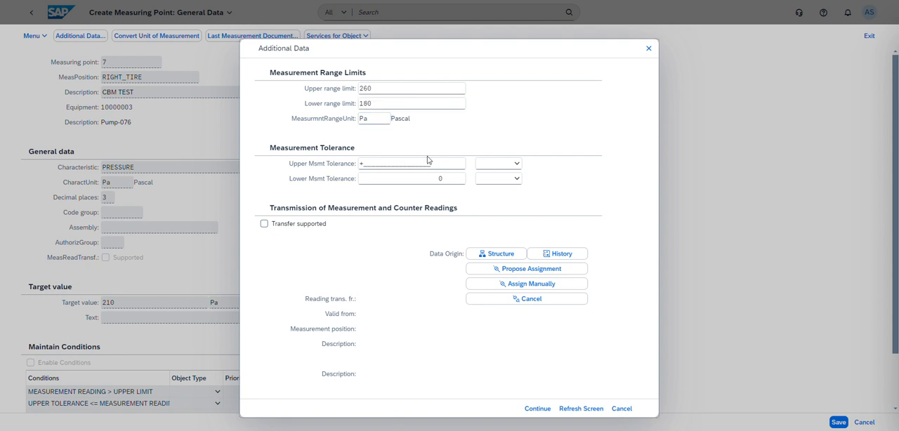
click(515, 168)
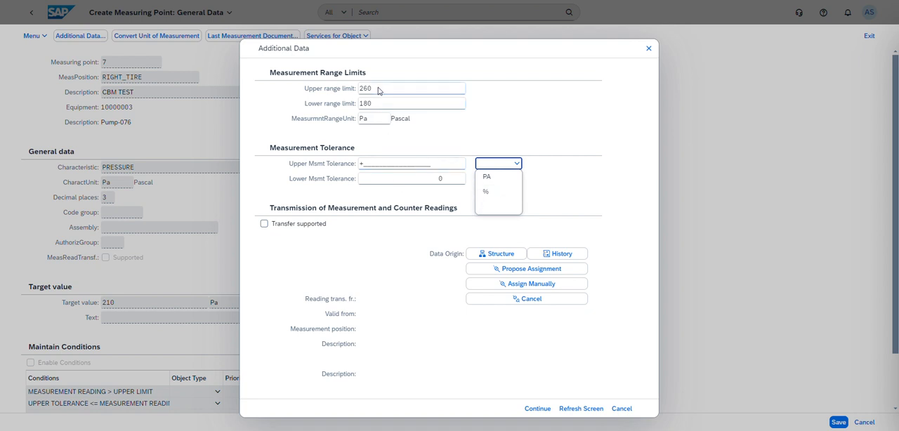
click(487, 177)
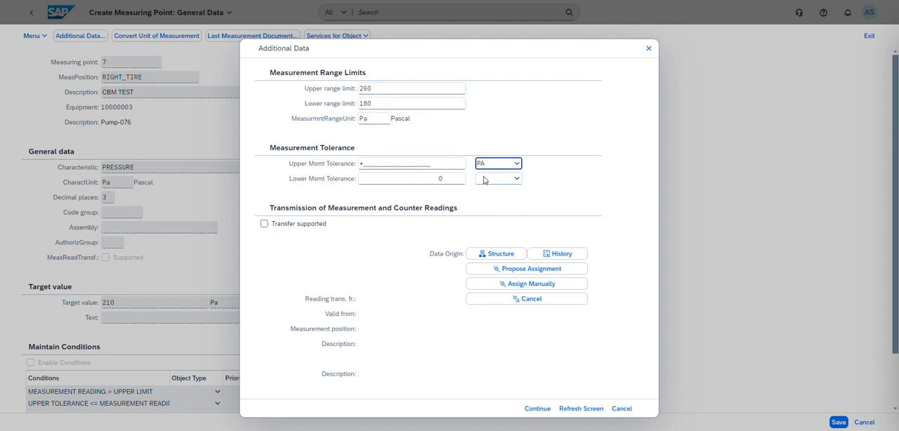
click(408, 164)
drag(432, 163, 335, 166)
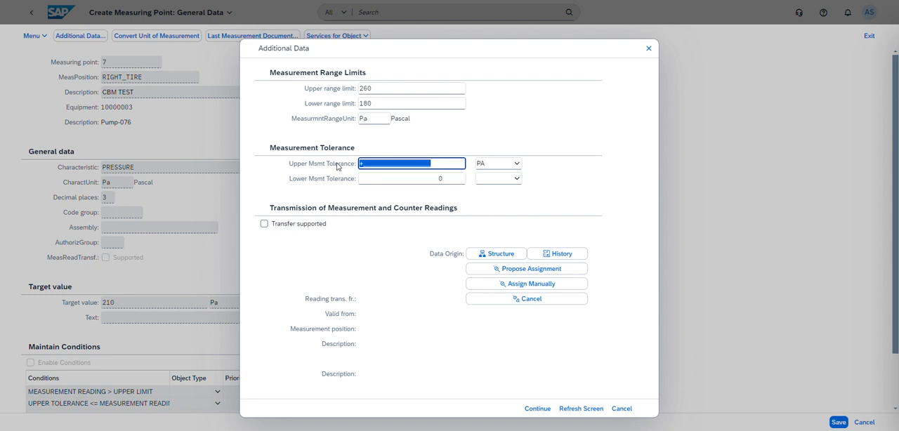
Step: Set the upper measurement tolerance to 5 with % as its unit
click(502, 166)
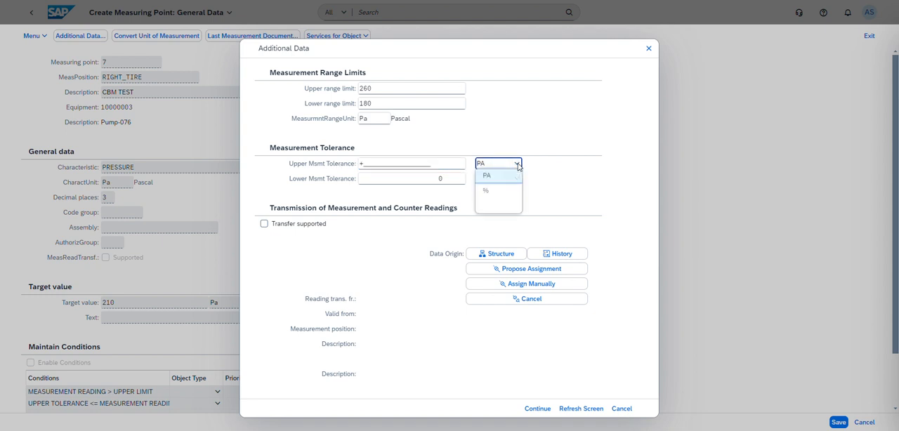
click(496, 191)
click(418, 164)
drag(431, 166, 347, 173)
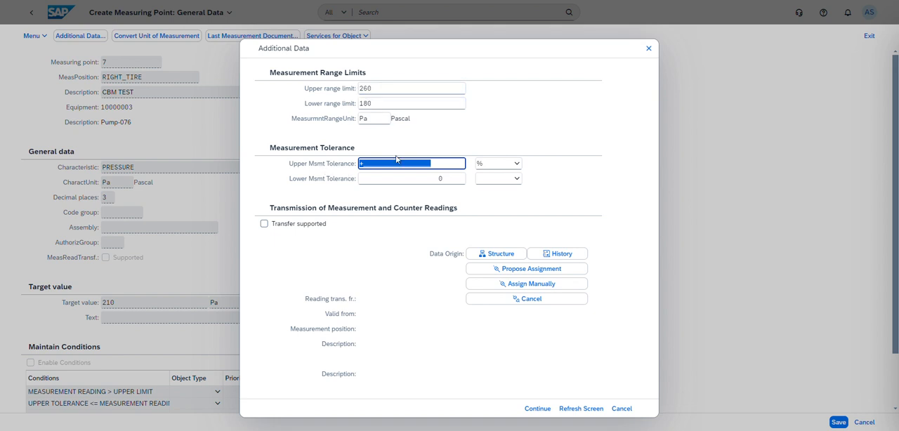
text(5)
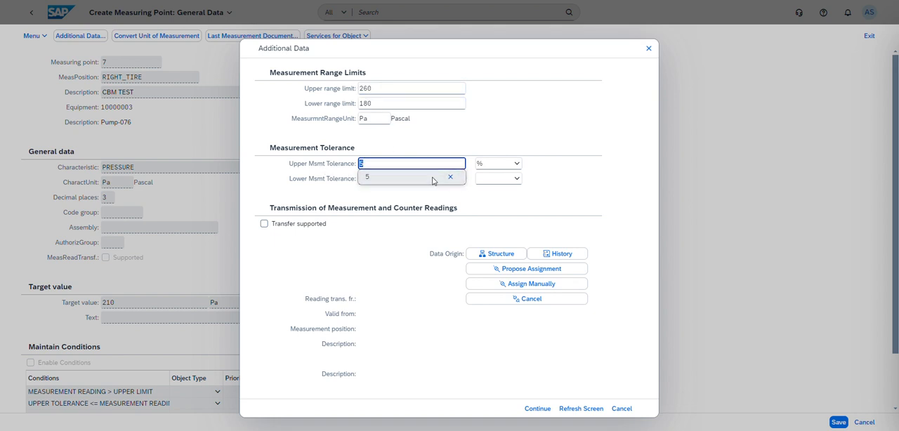
Step: Set the lower measurement tolerance to 5 %, accept the additional data, and reopen it briefly to check the tolerance limits
click(506, 180)
click(486, 207)
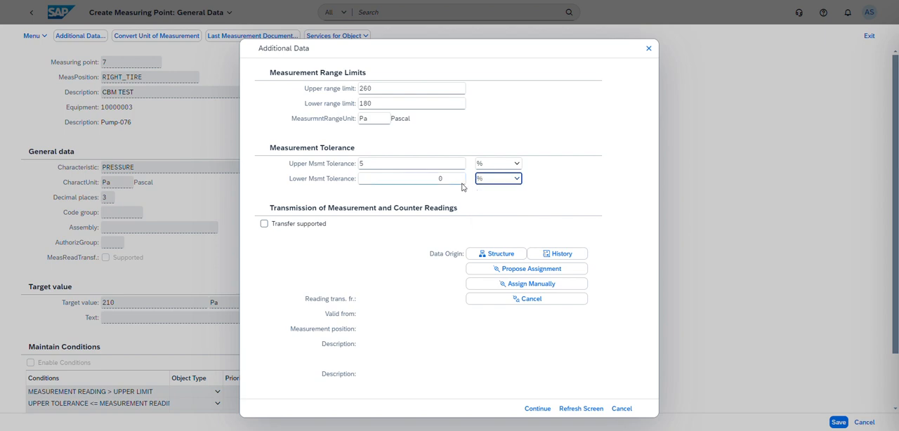
click(401, 181)
key(BackSpace)
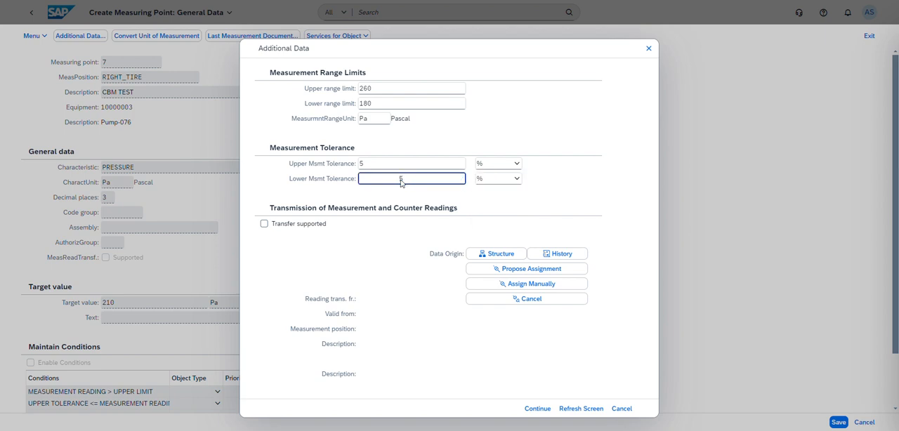
key(Return)
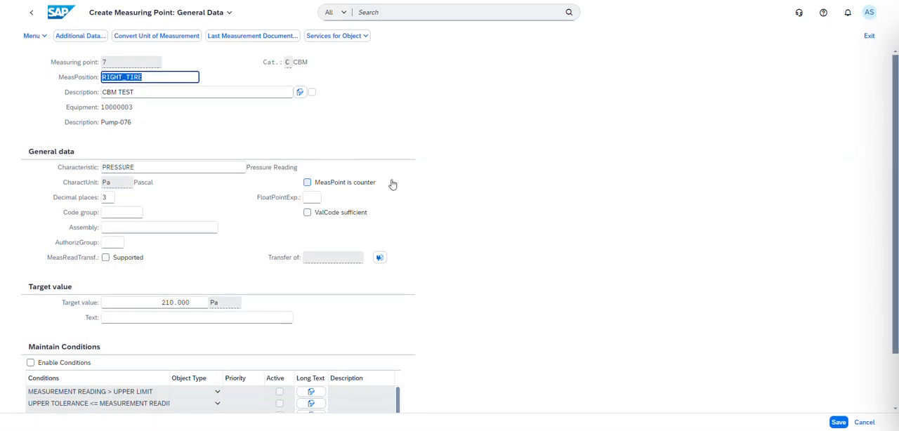
click(93, 37)
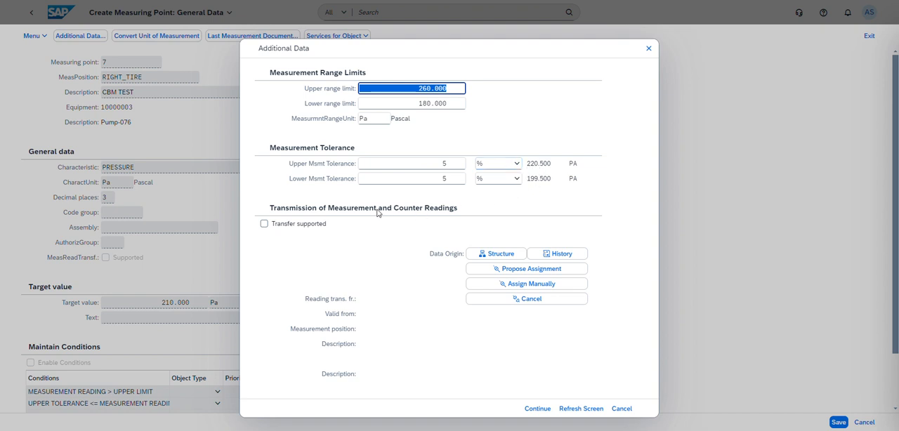
click(540, 410)
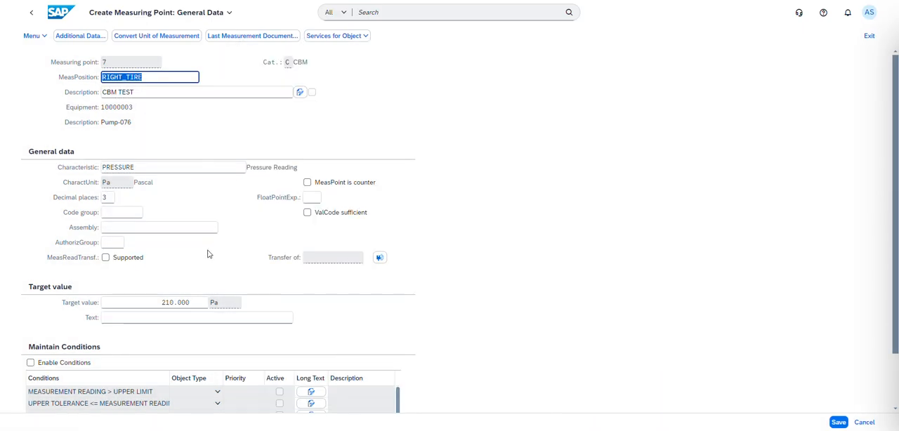
Step: Enable conditions for the measuring point
scroll(207, 254, down, 2)
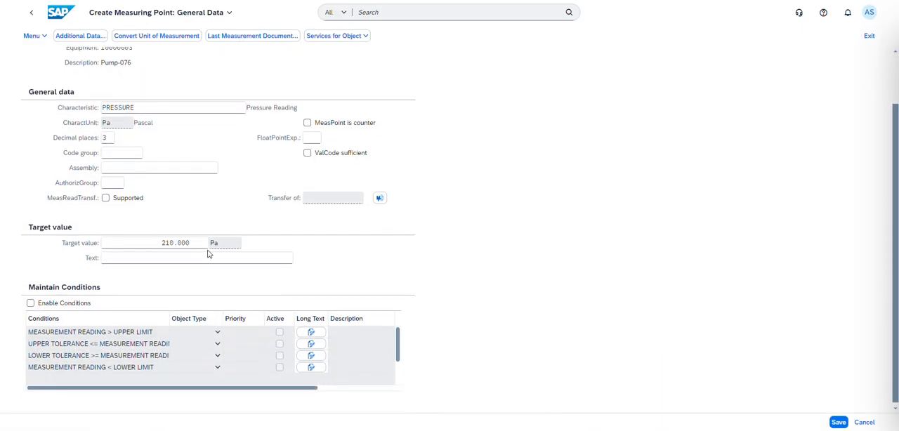
click(32, 302)
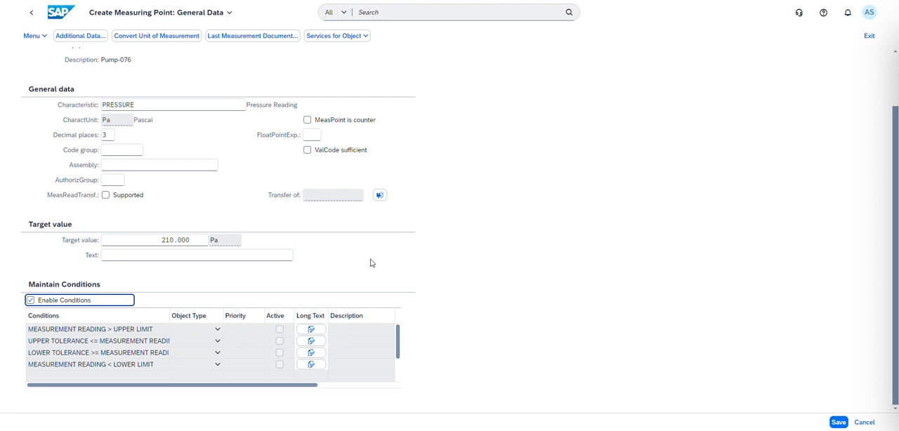
Step: Reopen the additional data, refresh and accept it to unlock the condition rows, and recheck the range limits and tolerances
click(218, 331)
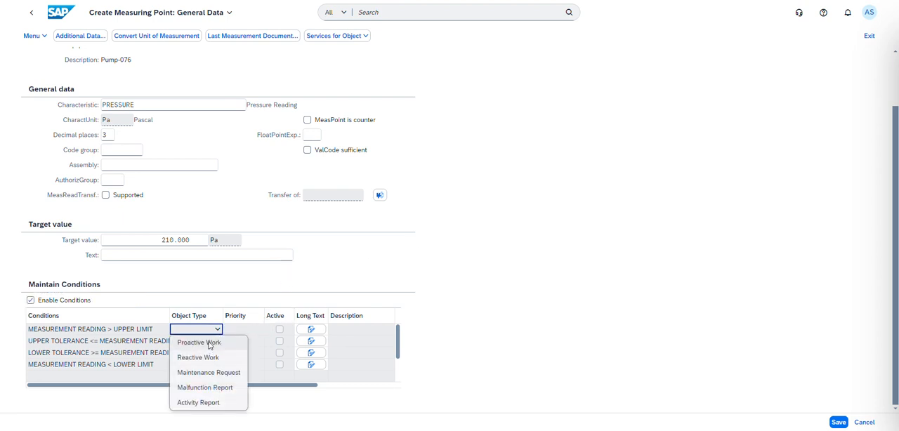
click(366, 273)
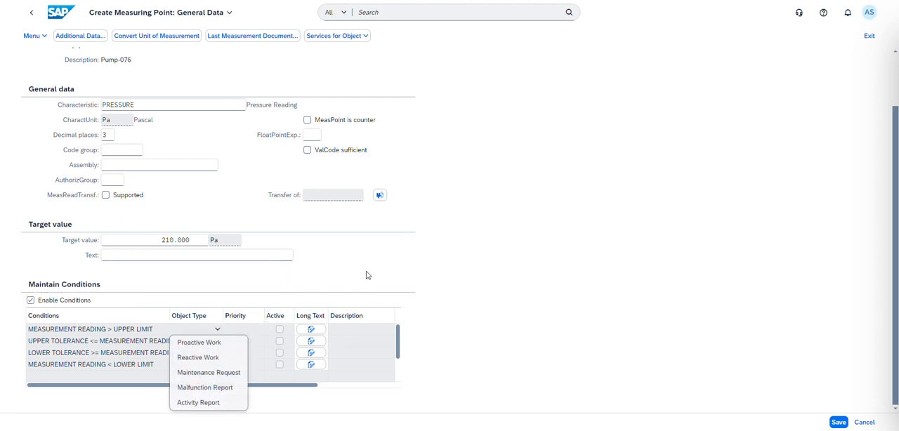
click(32, 302)
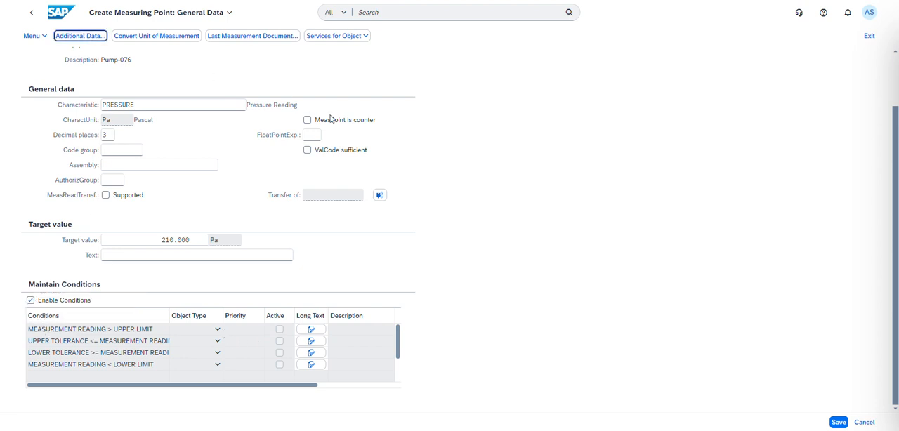
key(Return)
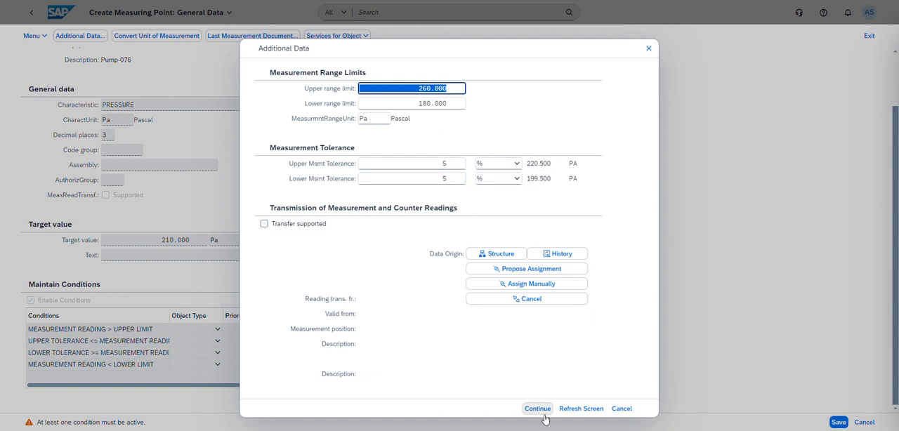
click(573, 410)
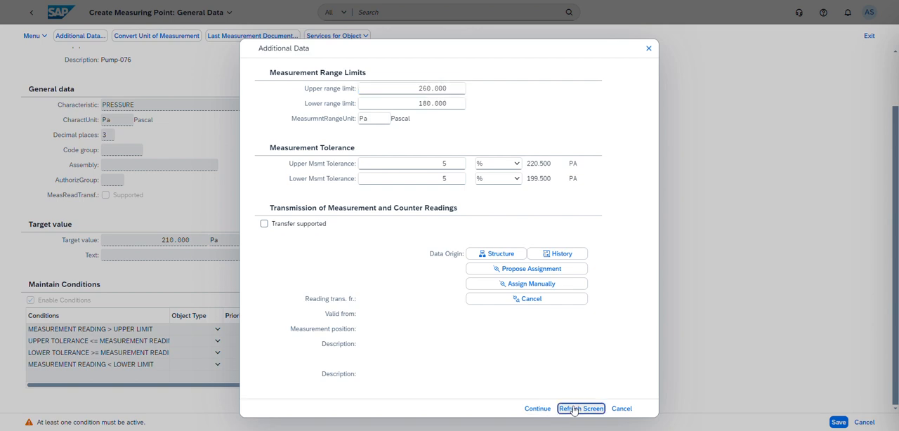
click(537, 409)
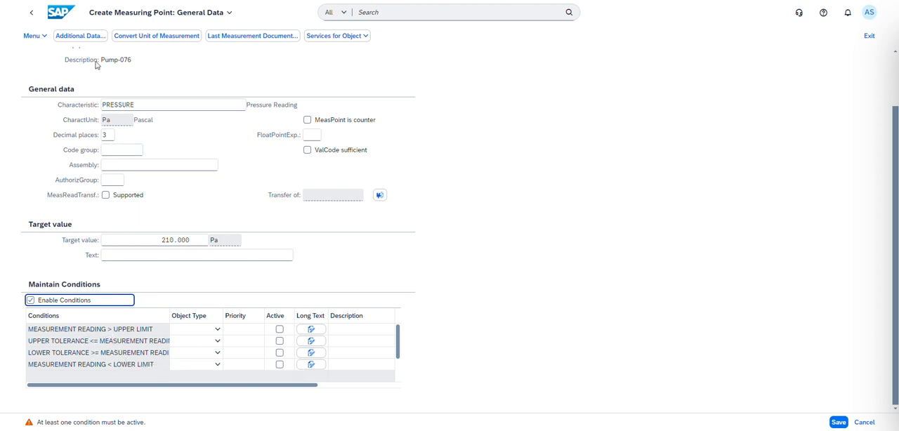
click(80, 35)
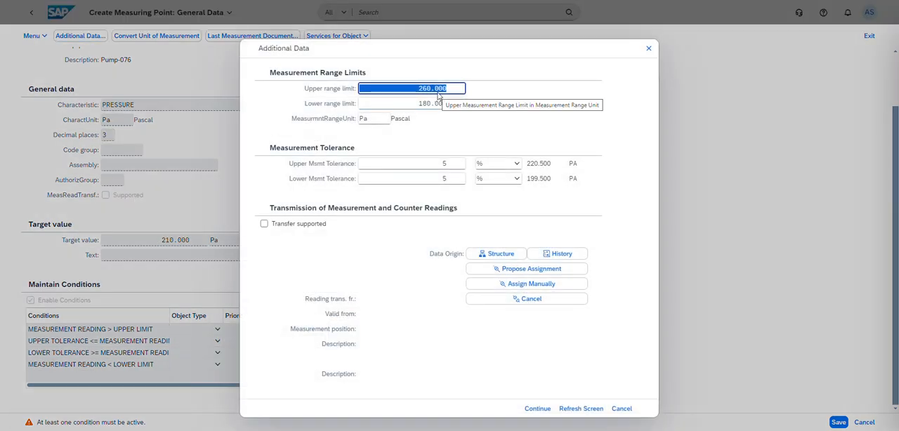
click(648, 50)
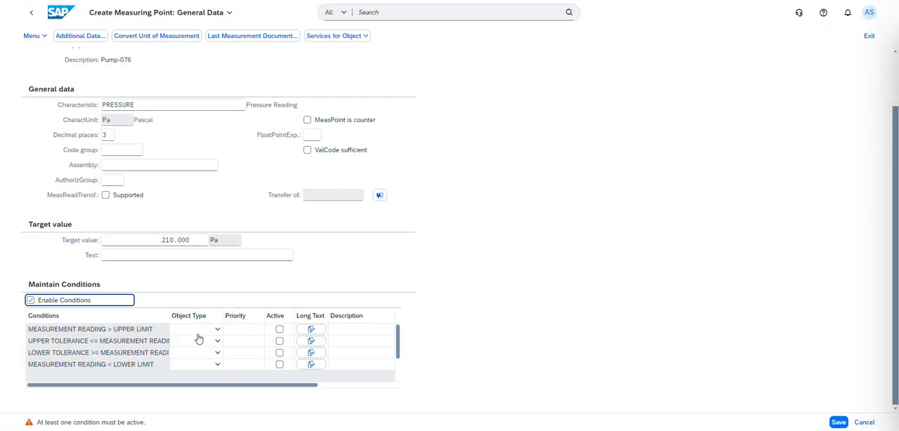
Step: Set the object type to Maintenance Request for the conditions above the upper limit and below the lower limit
click(197, 329)
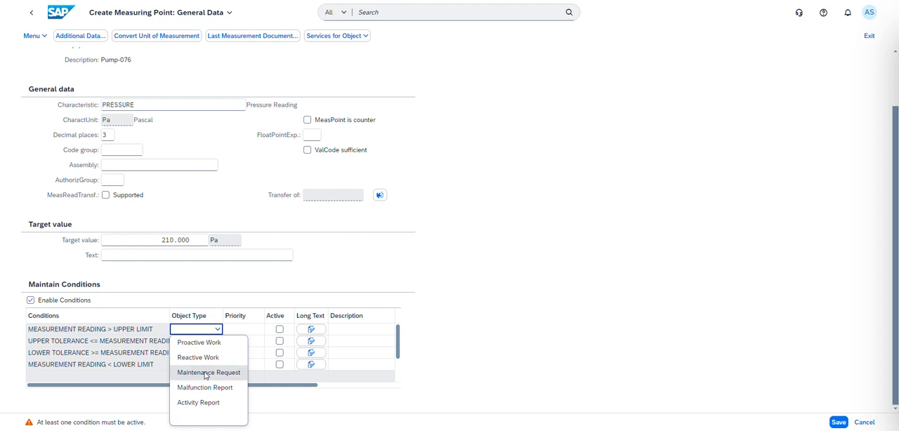
click(206, 375)
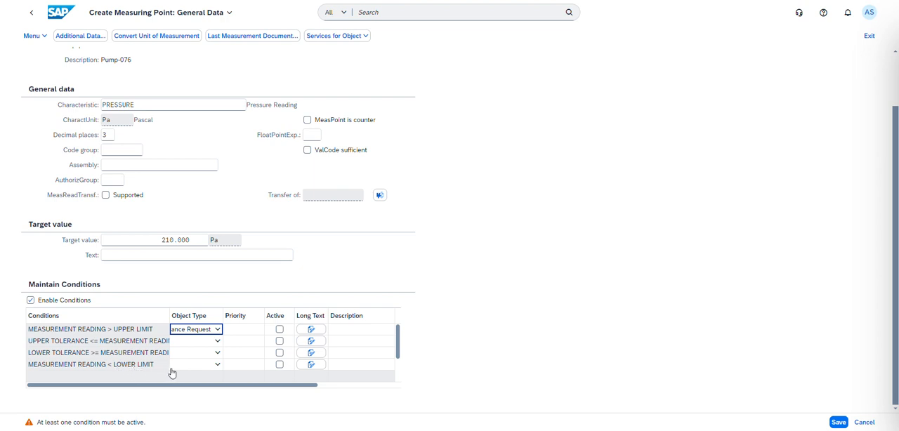
click(217, 366)
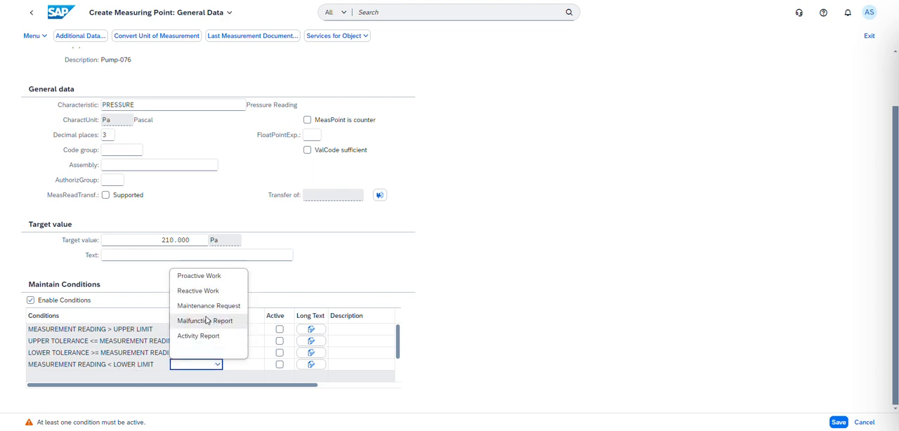
click(209, 307)
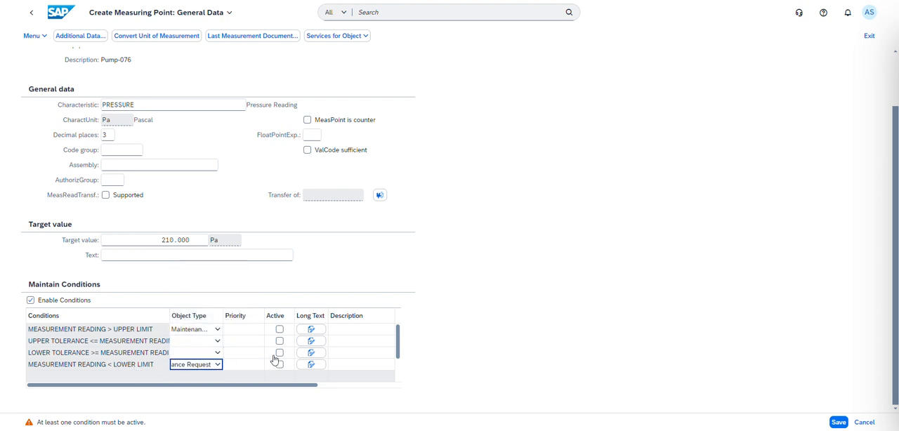
click(468, 307)
click(240, 345)
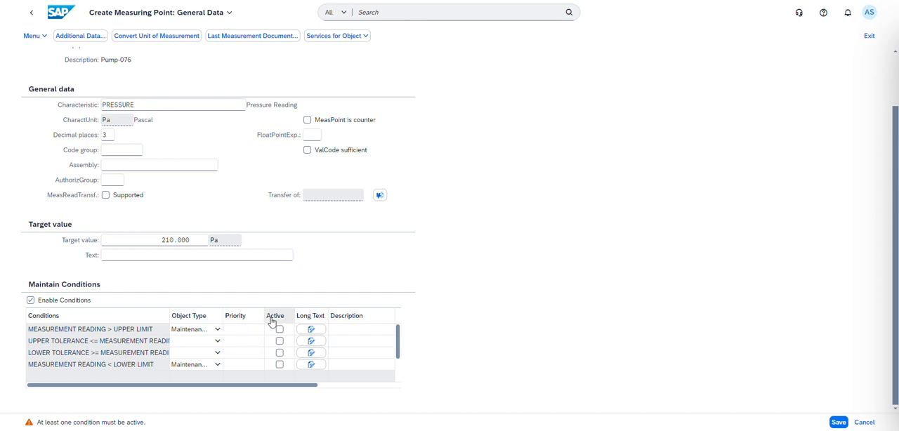
Step: Assign priority 2-High to both the upper limit and lower limit conditions
click(246, 331)
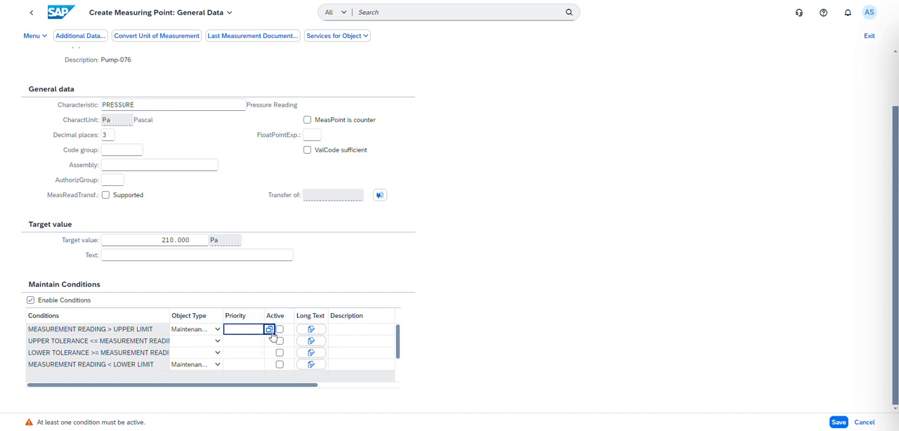
click(269, 330)
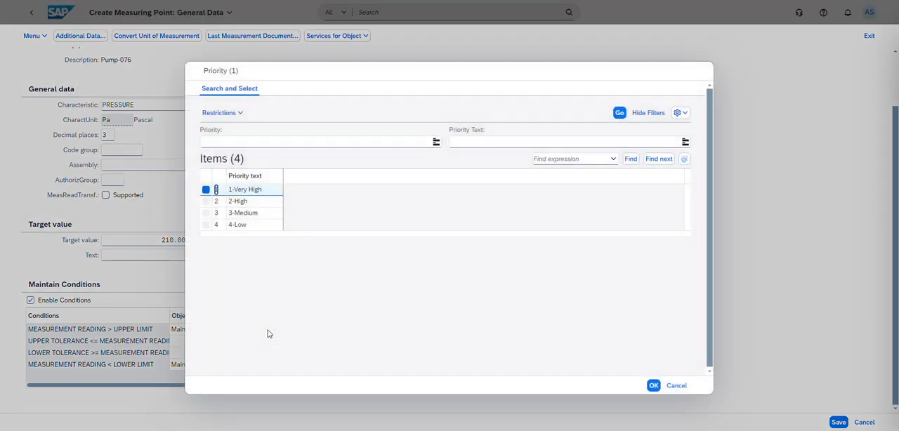
click(250, 212)
key(Up)
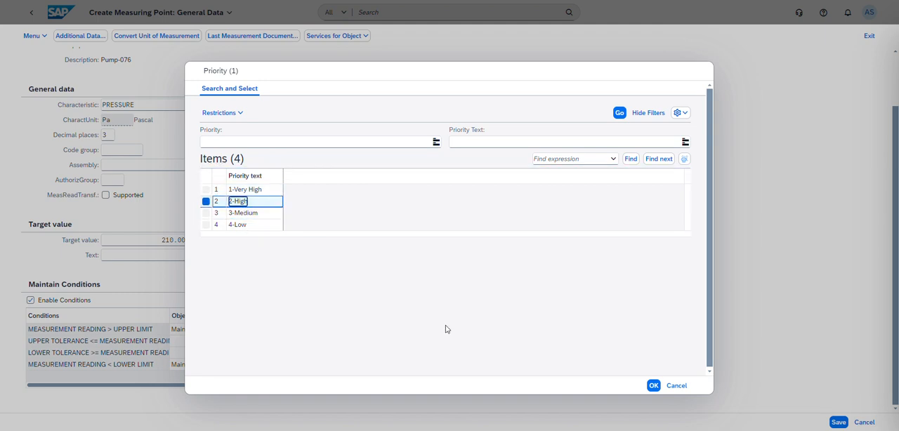
click(653, 386)
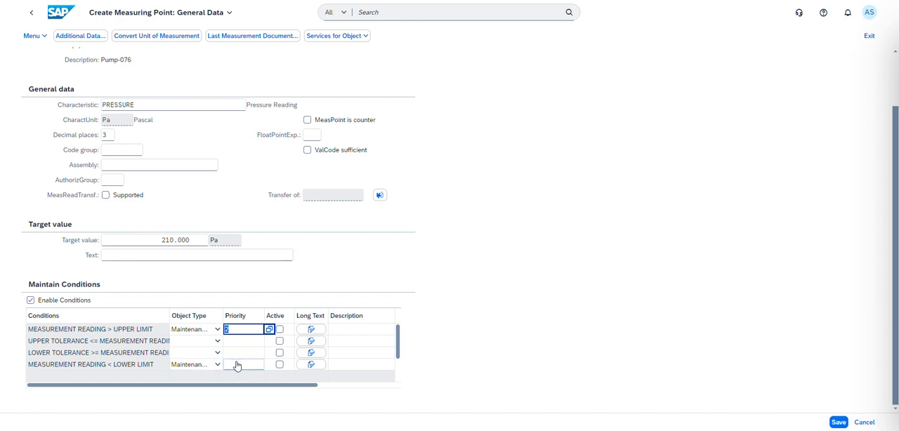
click(242, 365)
click(268, 365)
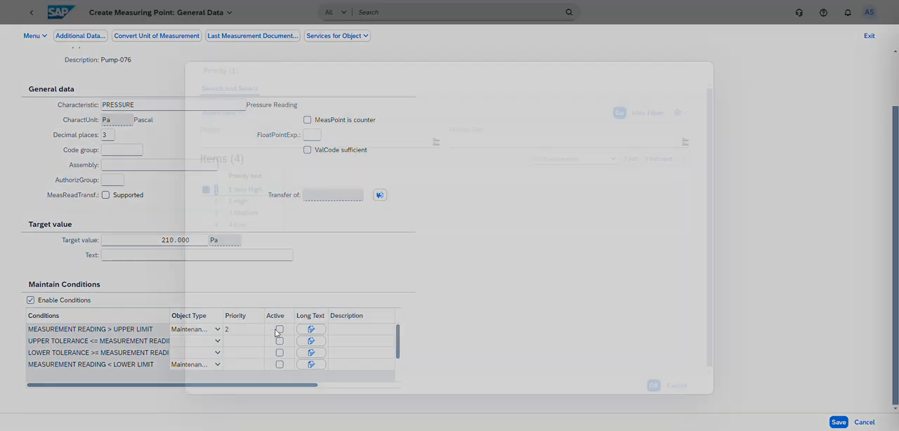
click(247, 201)
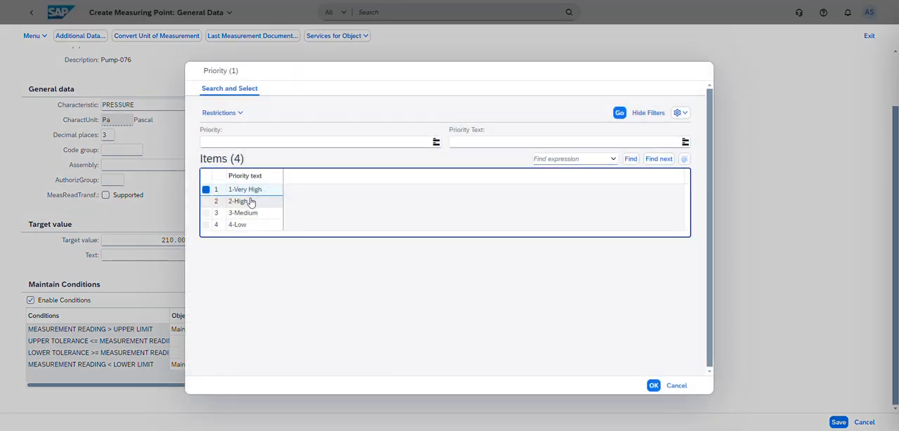
click(654, 386)
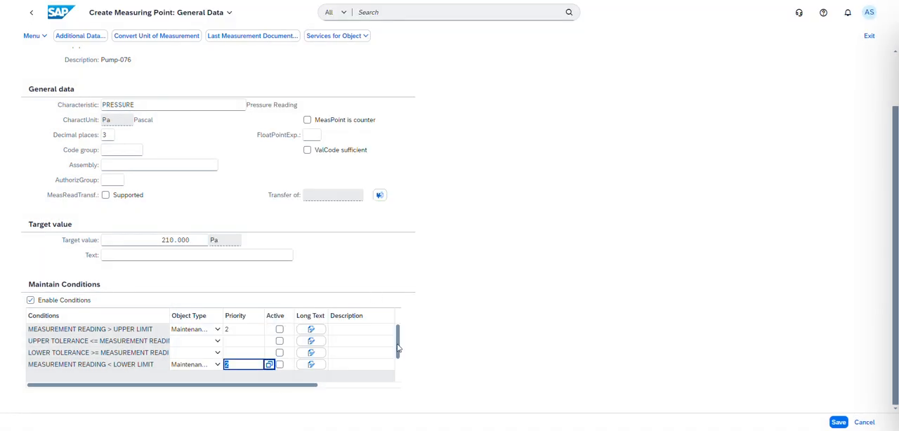
Step: Enter the description "Maintain the asset" for both the upper limit and lower limit conditions
drag(317, 387, 383, 390)
click(346, 337)
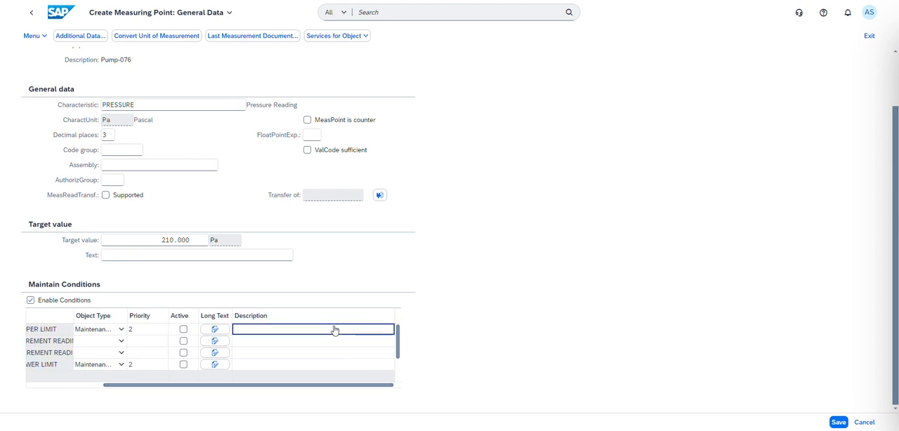
text(Maintain the asset)
click(279, 366)
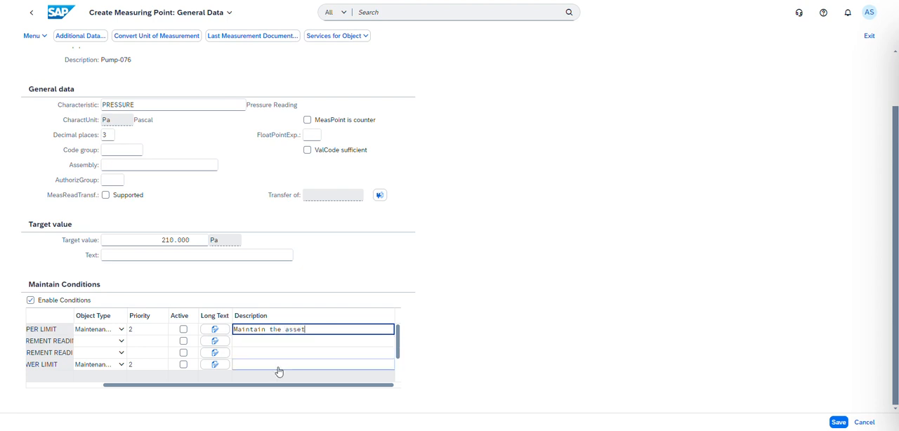
click(313, 335)
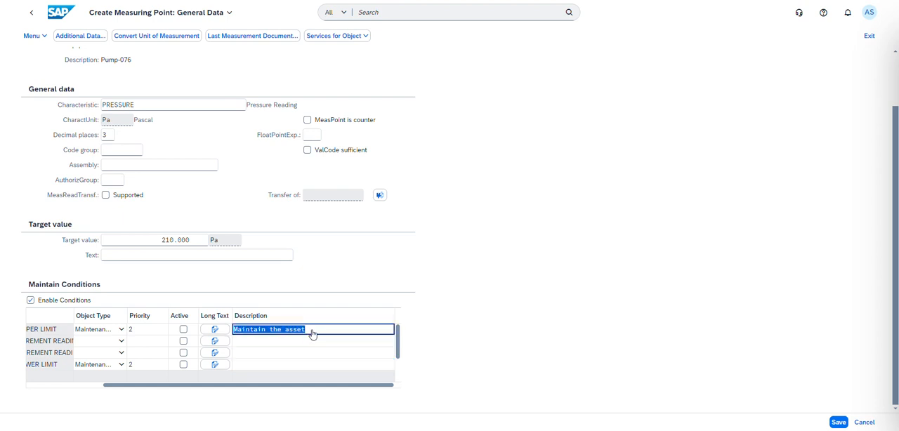
key(ctrl+c)
click(277, 365)
key(ctrl+v)
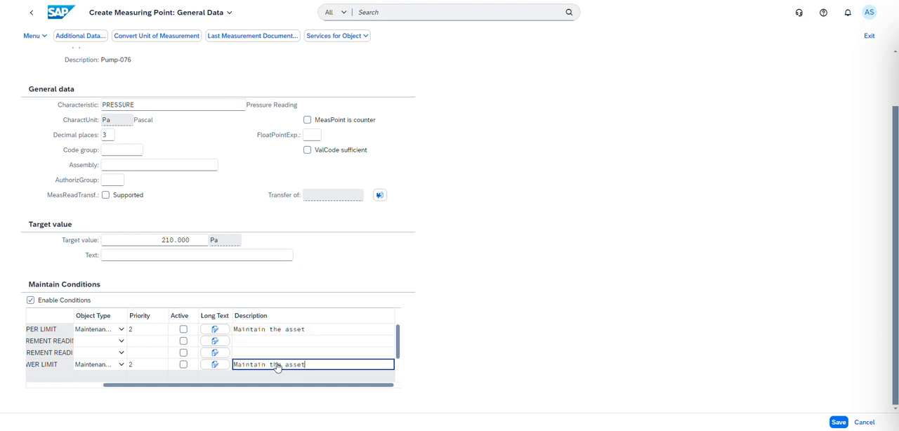
Step: Extend the upper limit description with "high limit crossed" and the lower limit description with "lower limit crossed"
click(325, 334)
click(325, 334)
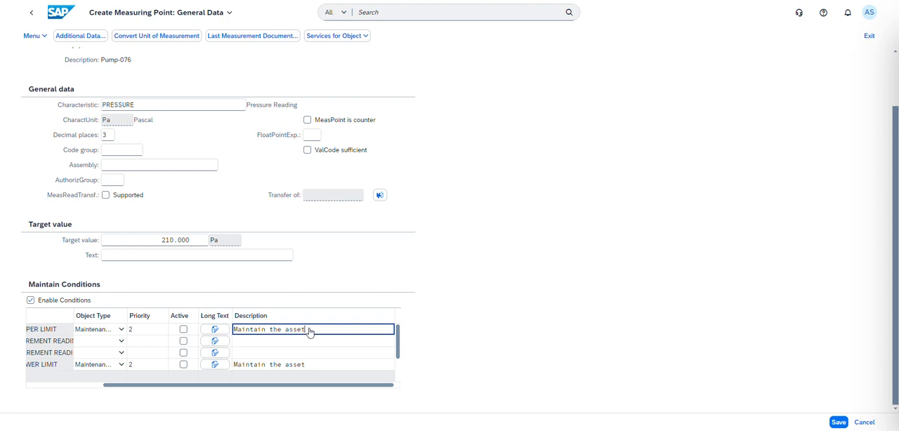
triple_click(310, 332)
click(310, 332)
text(sed)
click(326, 369)
click(325, 368)
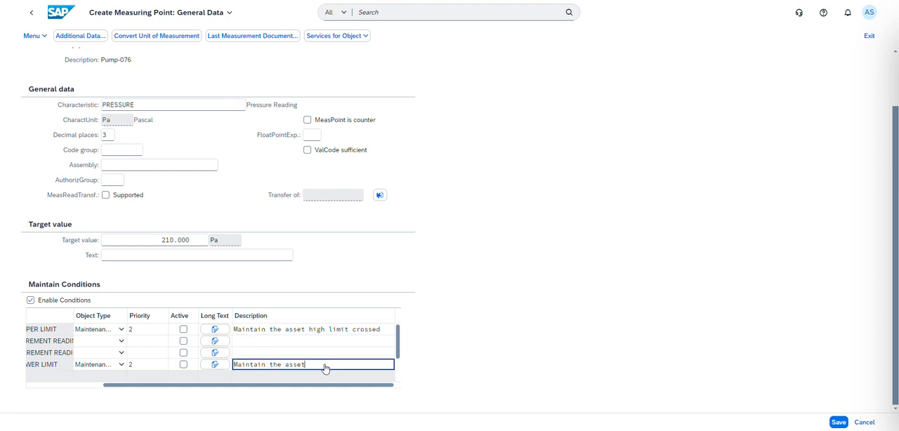
text(lower limit crossed)
Step: Activate the upper limit and lower limit conditions and save the measuring point
drag(327, 388, 253, 390)
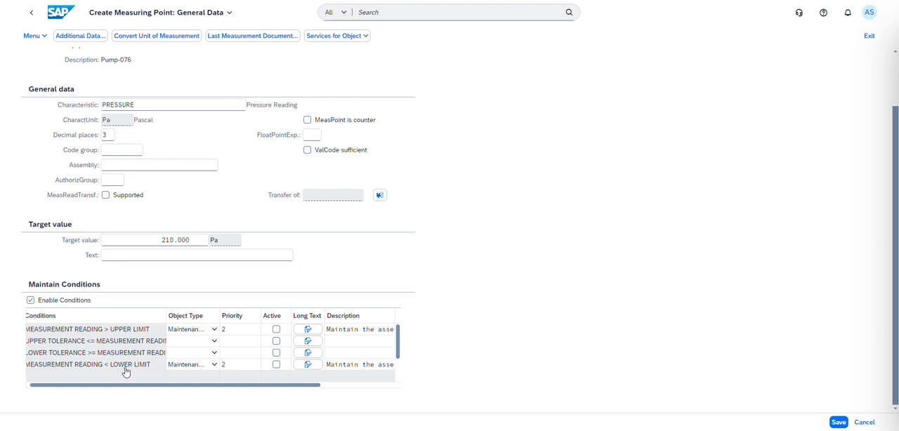
click(275, 329)
click(275, 365)
click(839, 423)
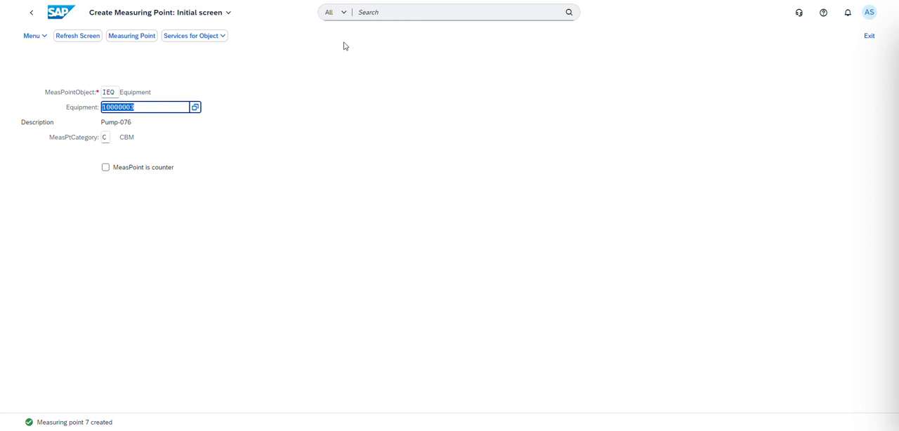
Step: Return to the home page, search for "measurement document" and open the Create Measurement Document app
click(66, 18)
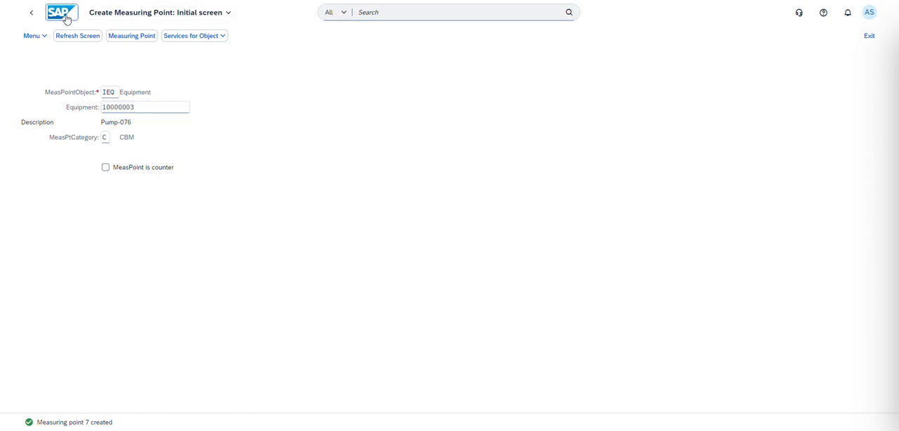
click(370, 12)
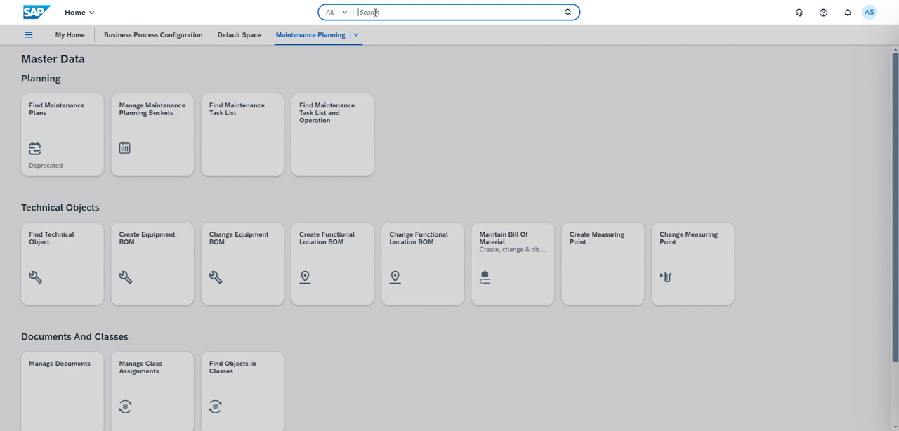
text(measurement)
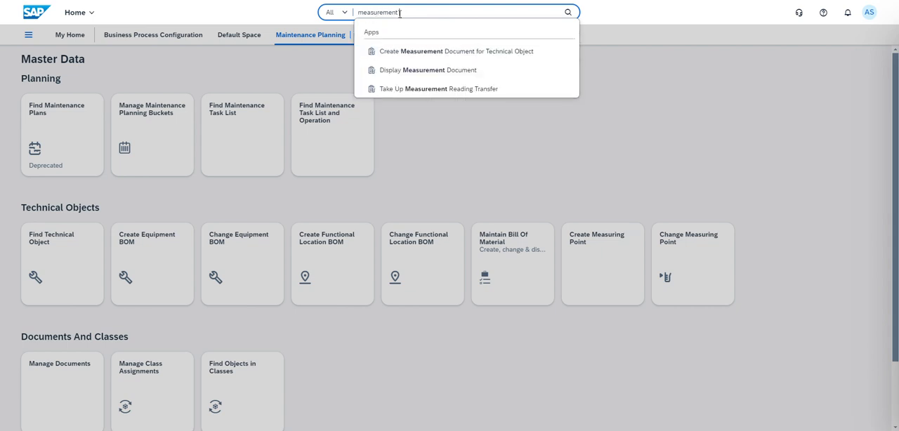
text(document)
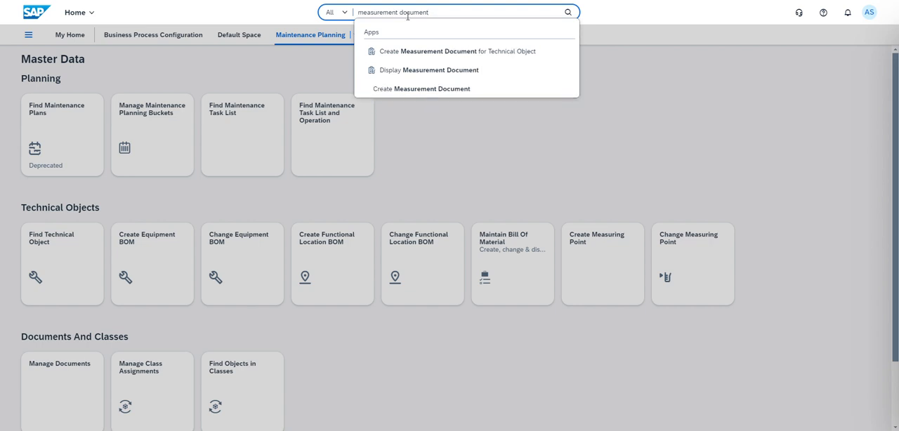
click(412, 89)
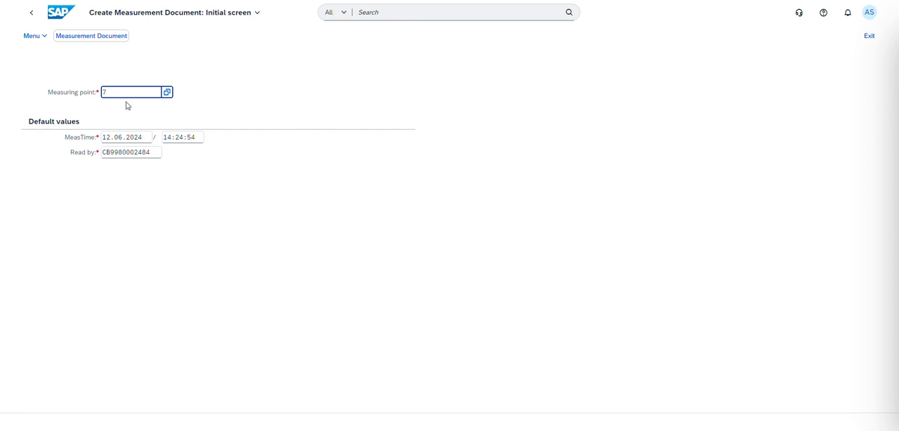
Step: Start a measurement document for measuring point 7 and enter a measurement reading of 300 Pa
text(7)
key(Return)
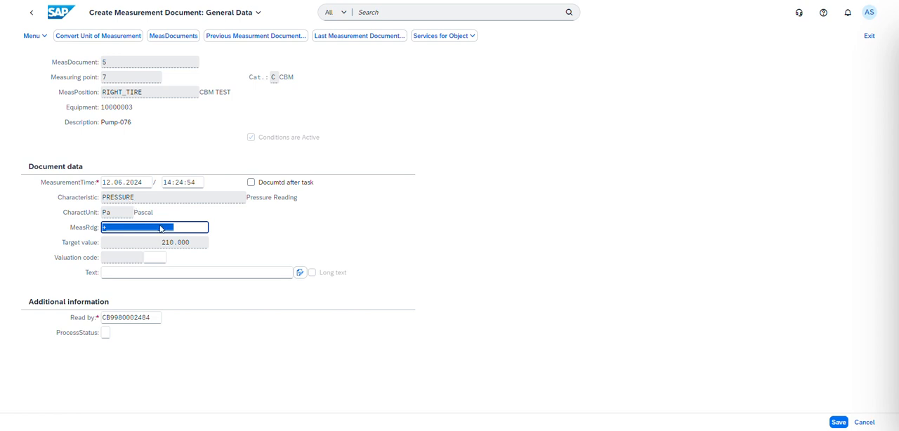
text(300)
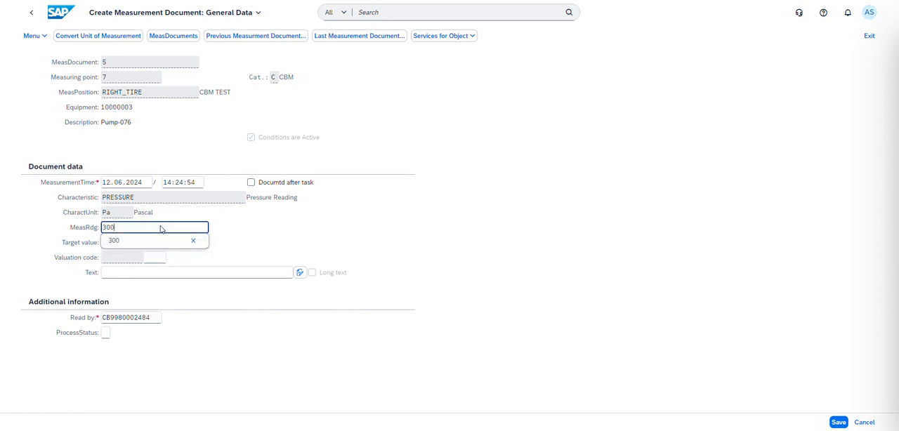
Step: Save the measurement document with the 300 Pa reading, accepting it despite being outside the measurement range
click(159, 242)
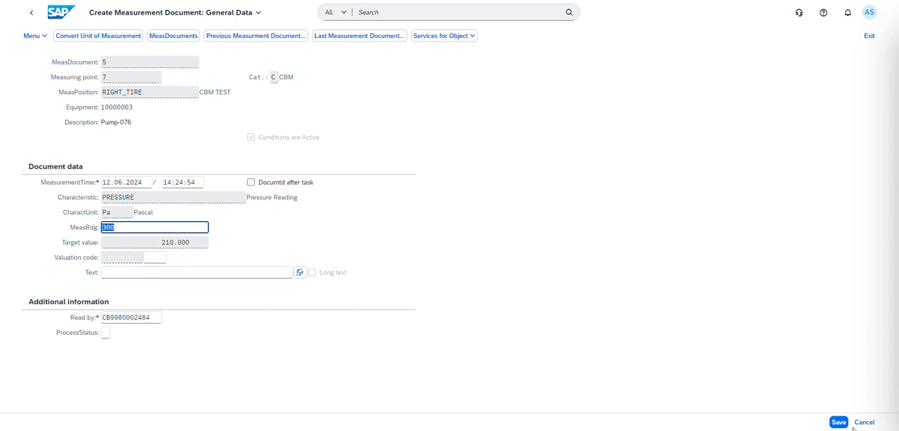
click(839, 422)
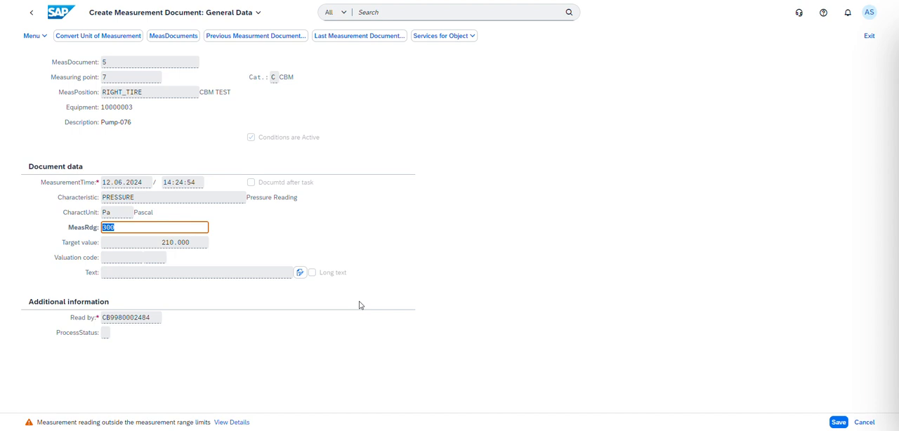
key(Return)
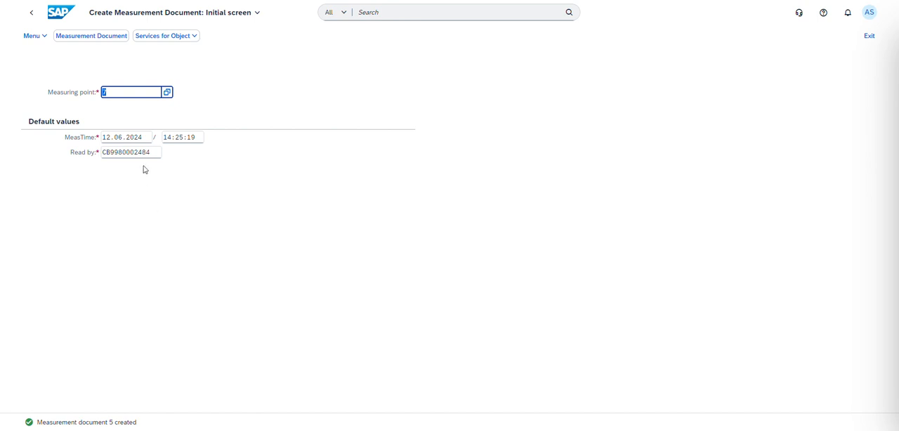
Step: Try to switch from creating to displaying measurement documents, and return to the home page
click(45, 38)
mouse_move(59, 52)
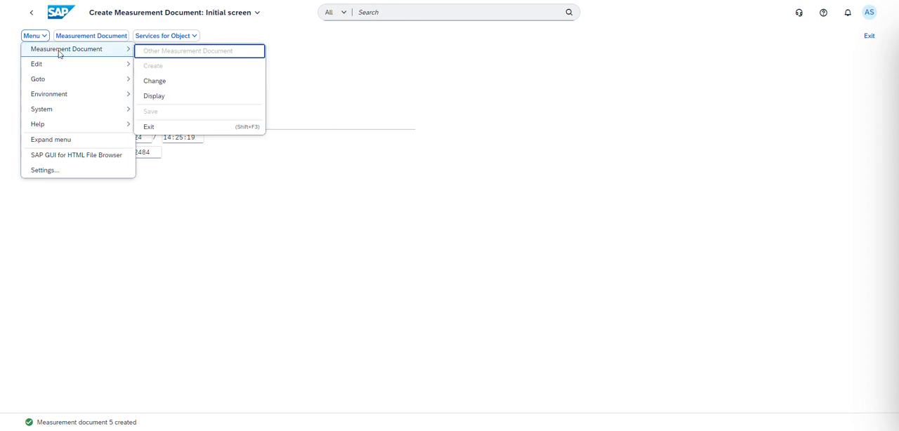
click(158, 100)
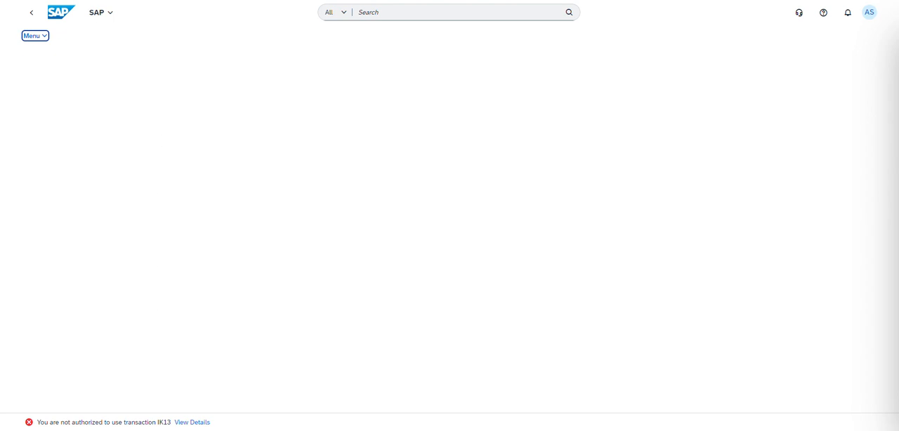
click(32, 13)
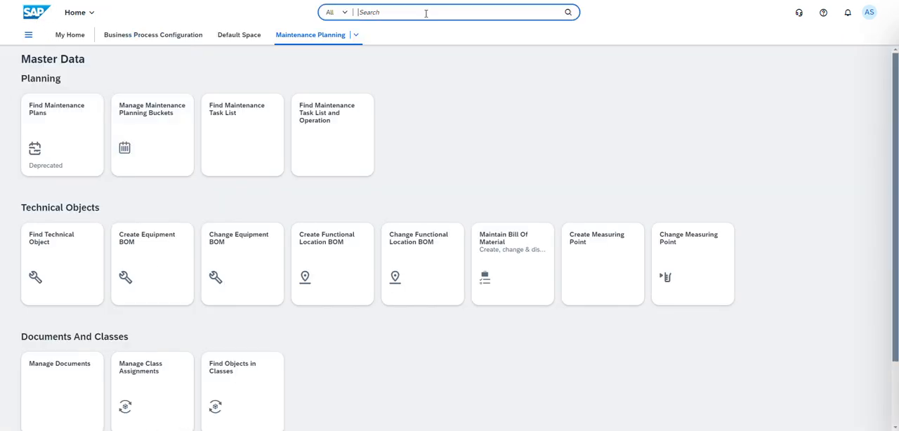
Step: Search for "create measure", open the Create Measurement Document app and switch it to changing measurement documents
click(426, 13)
text(c)
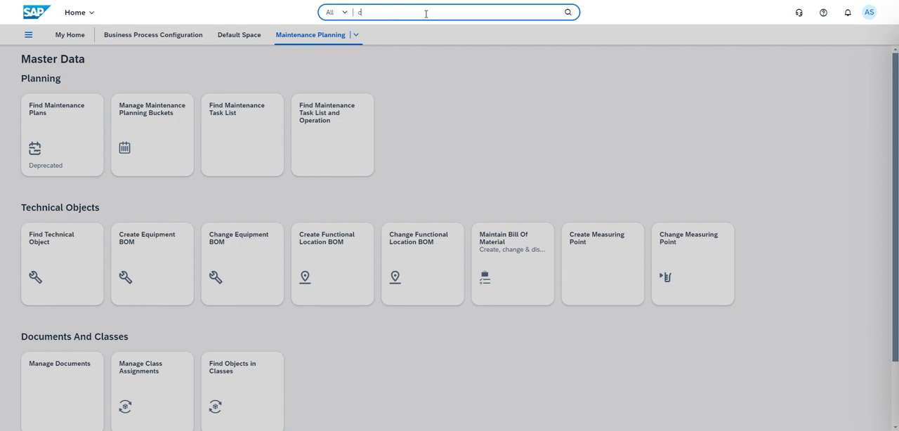
text(reate )
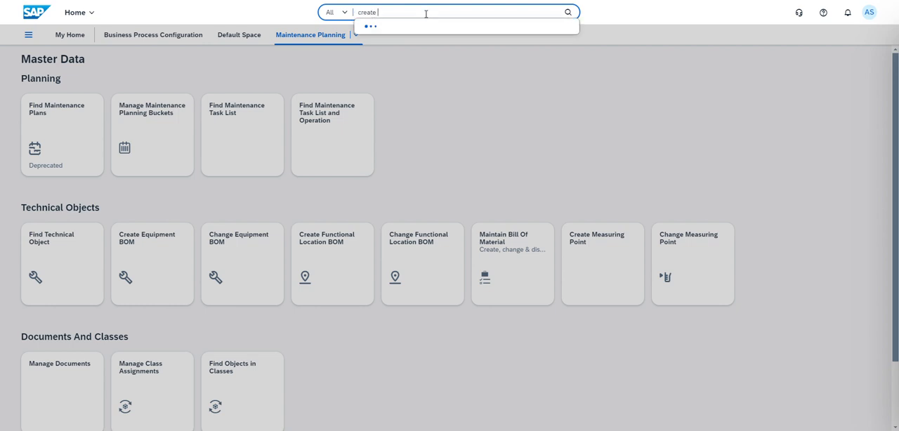
text(measure)
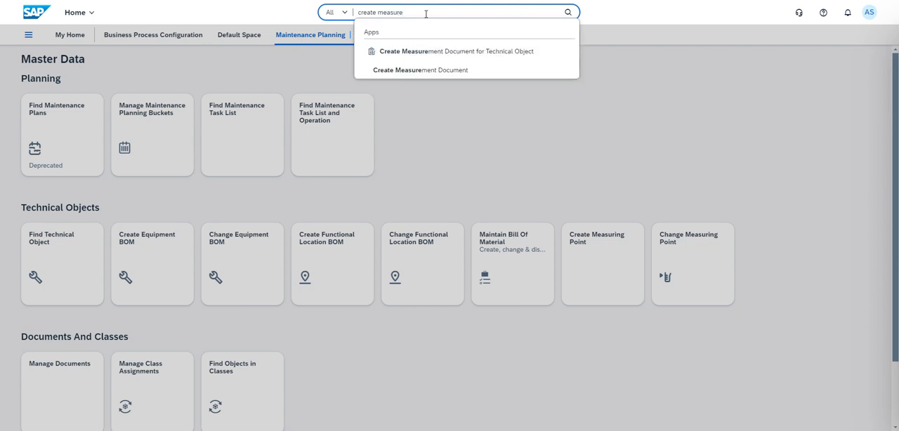
click(429, 71)
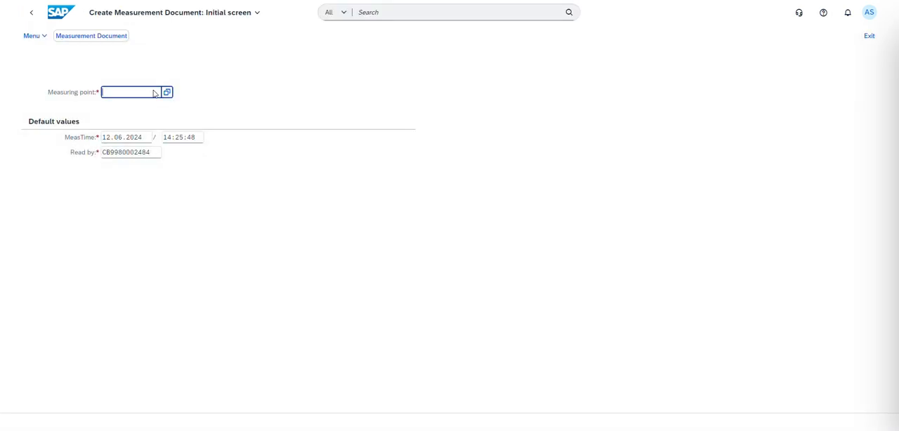
click(42, 37)
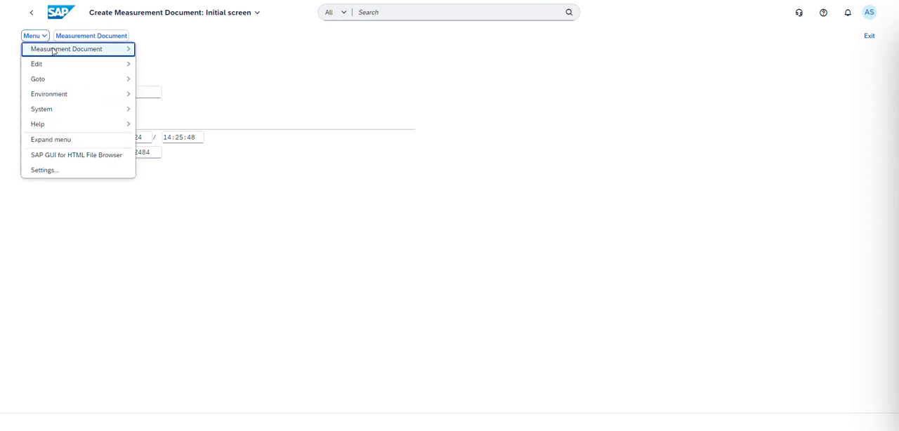
mouse_move(56, 50)
click(169, 80)
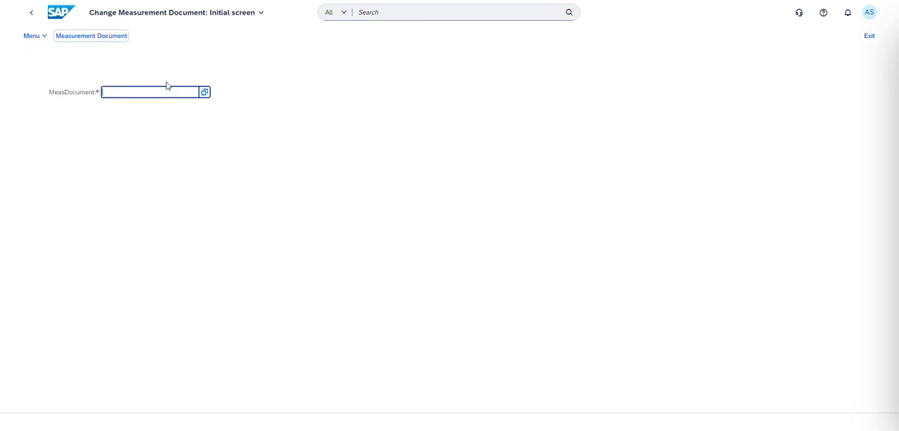
Step: Look up the measurement document by measuring point 7 and open its general data
click(203, 93)
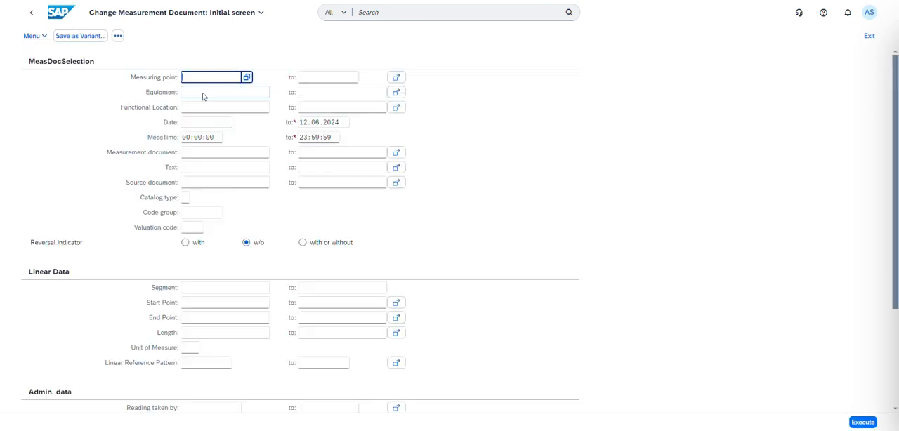
text(7)
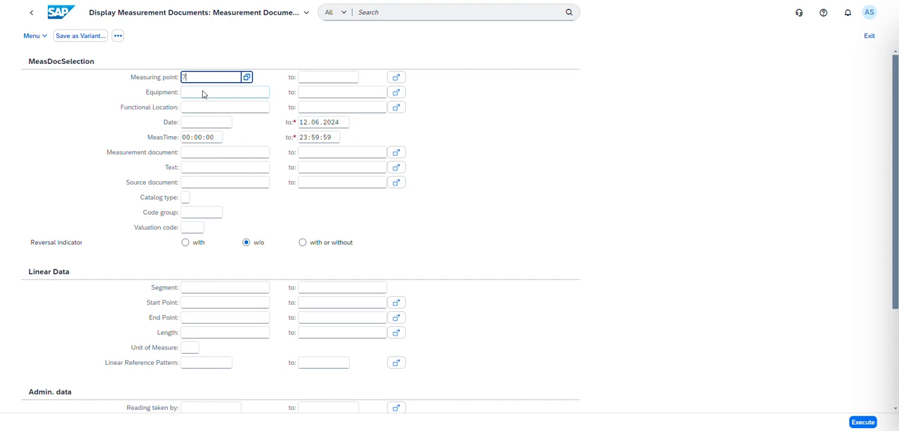
click(862, 422)
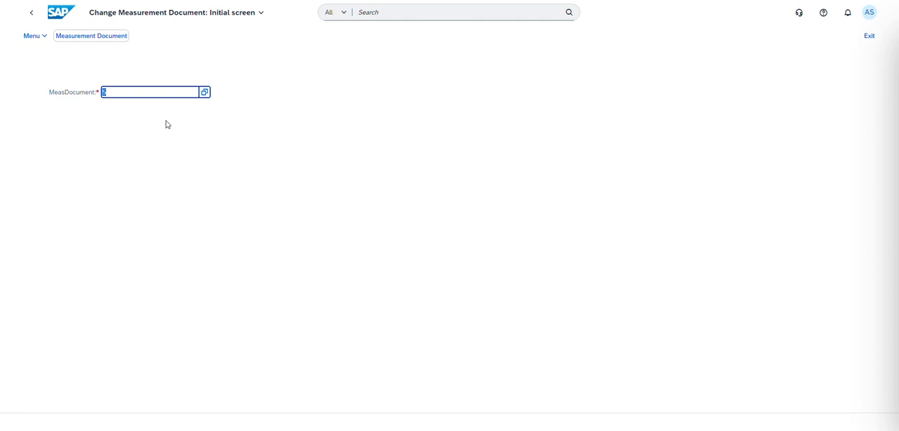
key(Return)
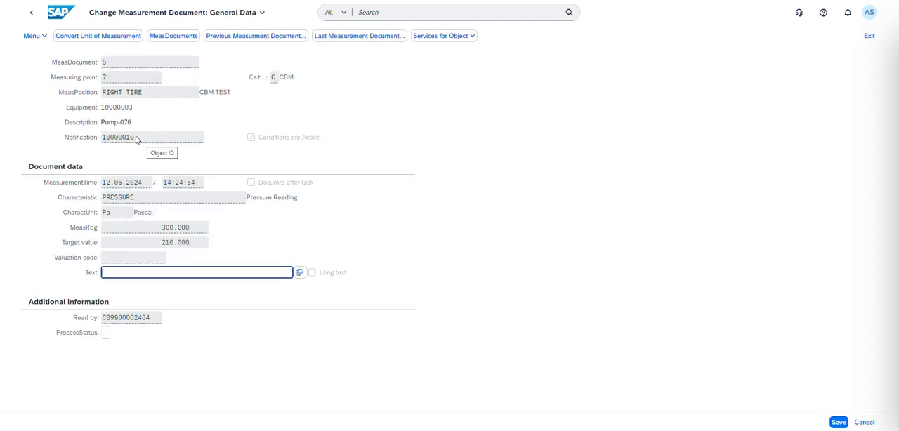
Step: Select the number of the notification linked to the measurement document for copying
drag(136, 139, 98, 141)
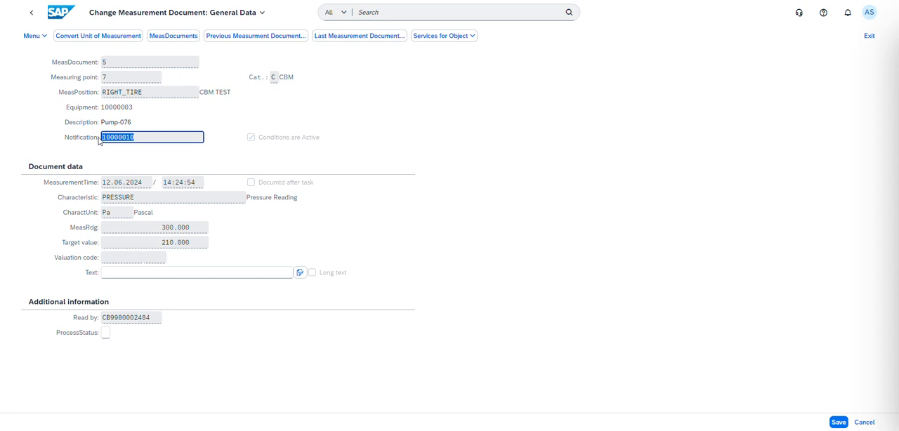
click(267, 150)
click(121, 141)
drag(134, 139, 99, 139)
Step: Search for "find n", open the Find Maintenance Notification app and filter the list by notification 10000010
click(376, 12)
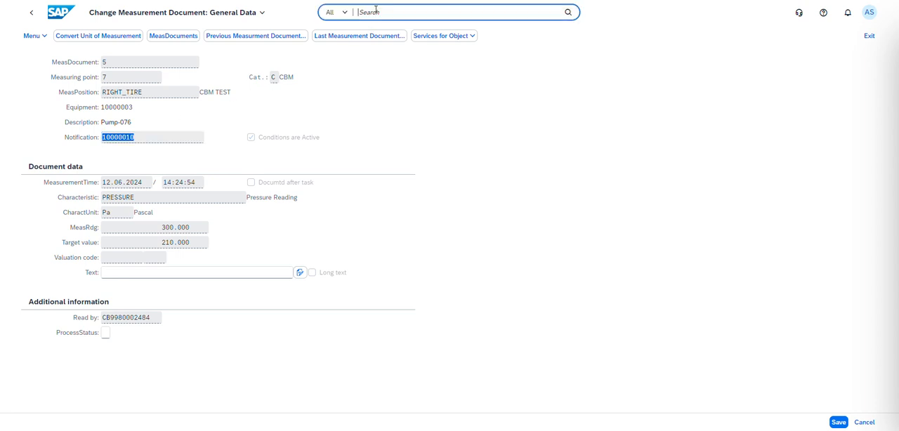
text(find n)
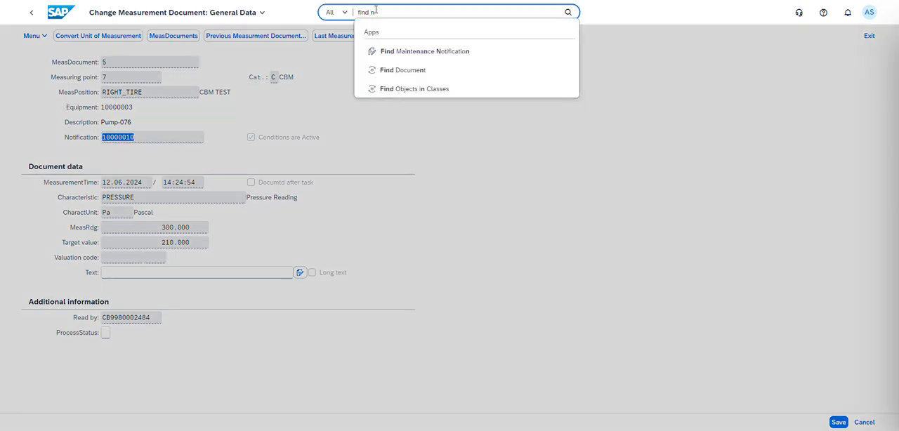
click(423, 53)
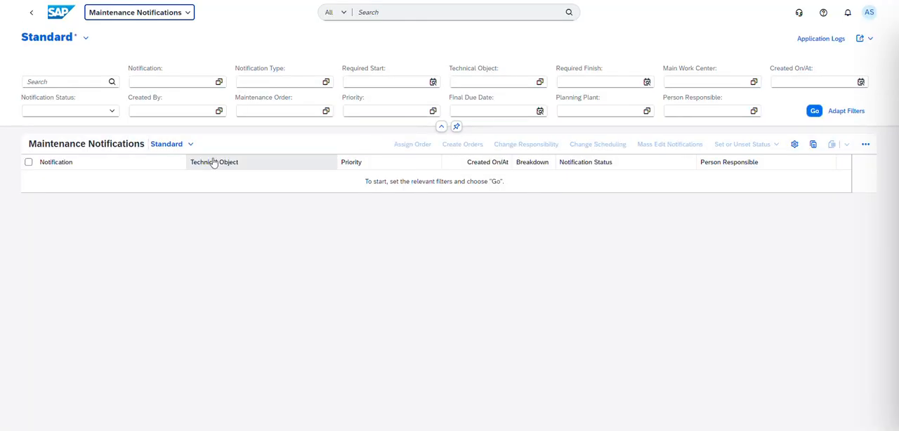
click(149, 82)
text(10000010)
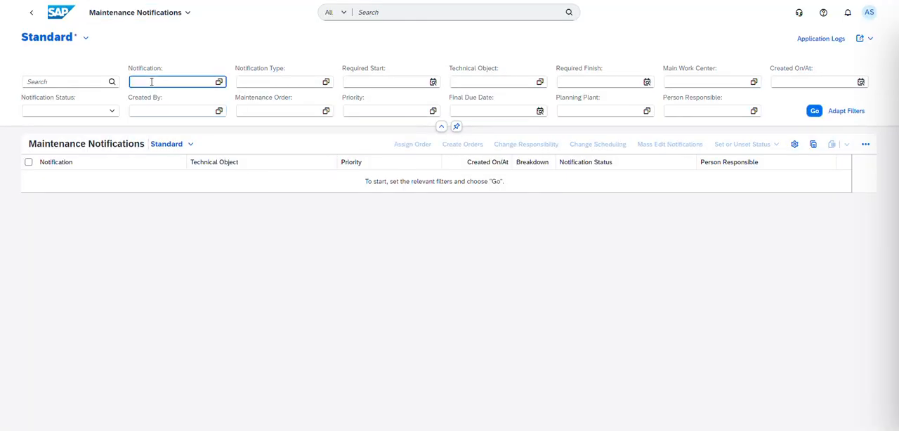
click(815, 111)
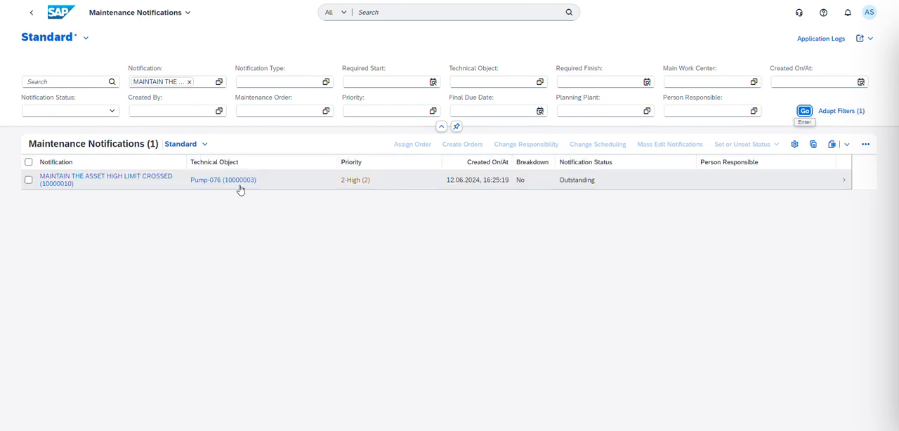
Step: Display the filtered maintenance notification for Pump-076 and examine its description in the general data
click(124, 182)
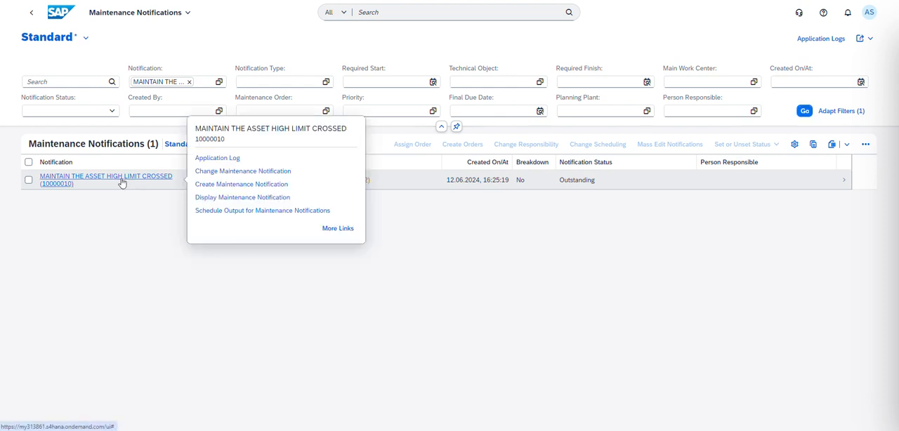
click(239, 199)
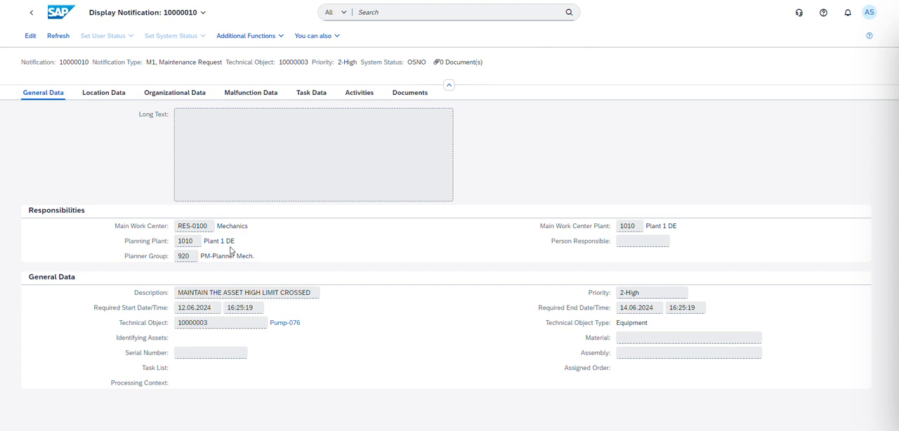
double_click(181, 295)
click(306, 296)
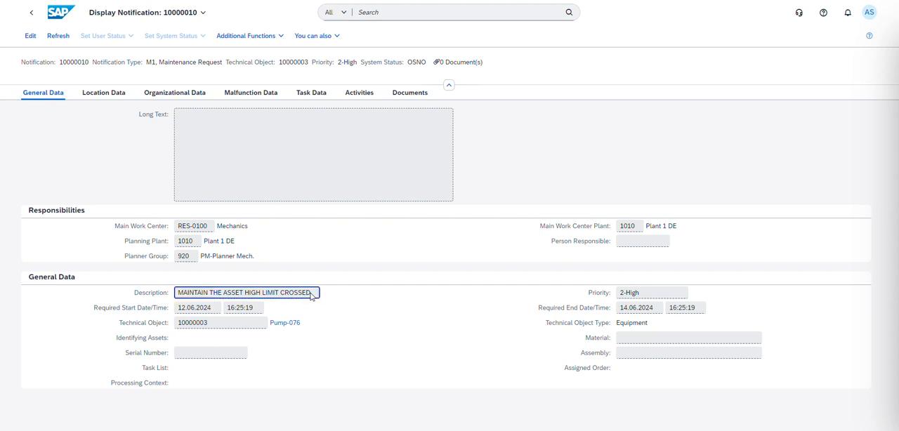
drag(314, 296, 179, 296)
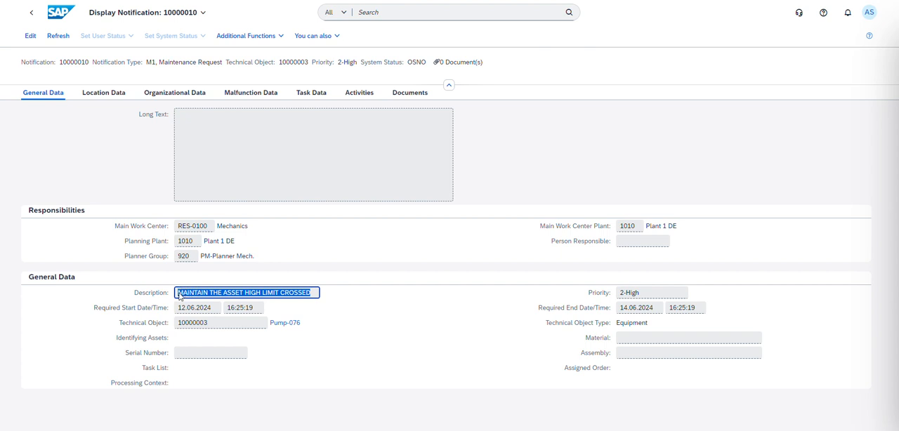
click(251, 298)
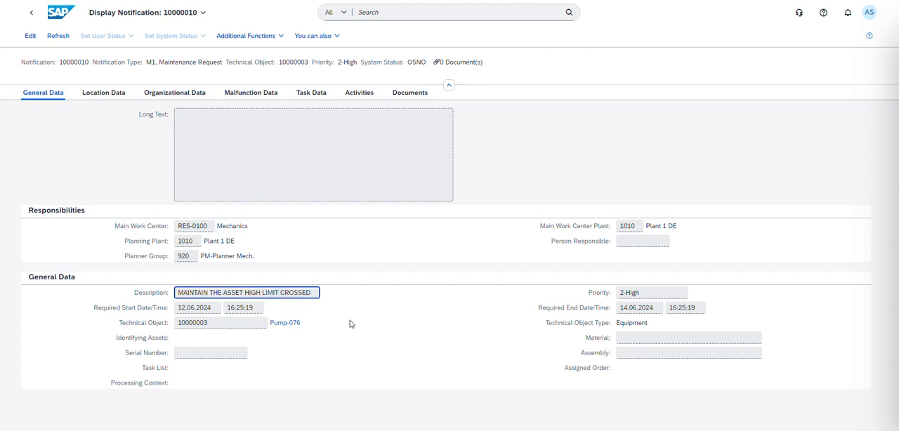